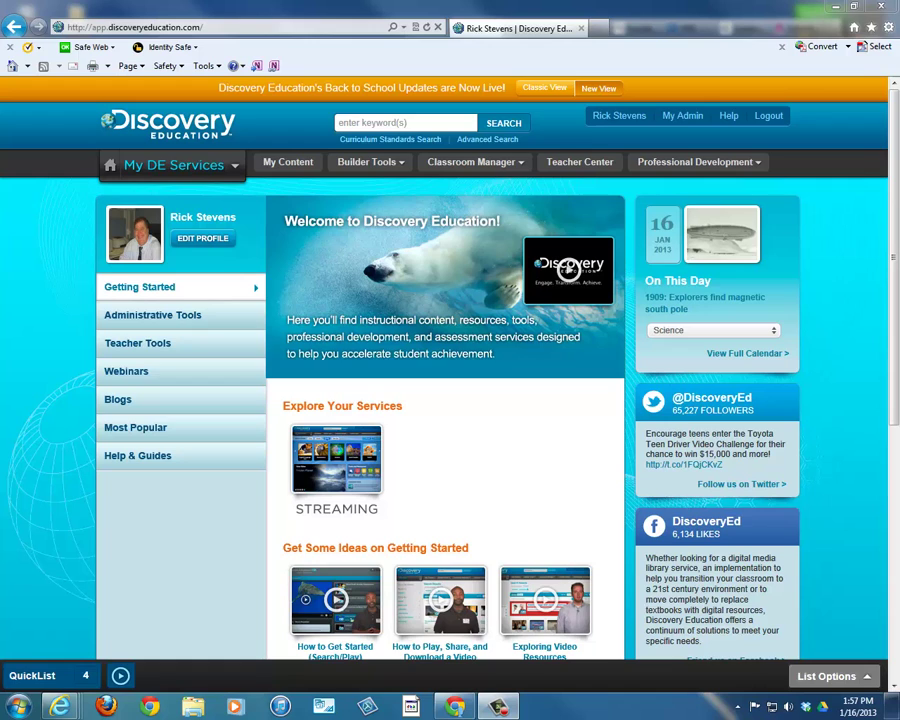
Go to My Content and open the Science folder to list its saved videos
click(290, 163)
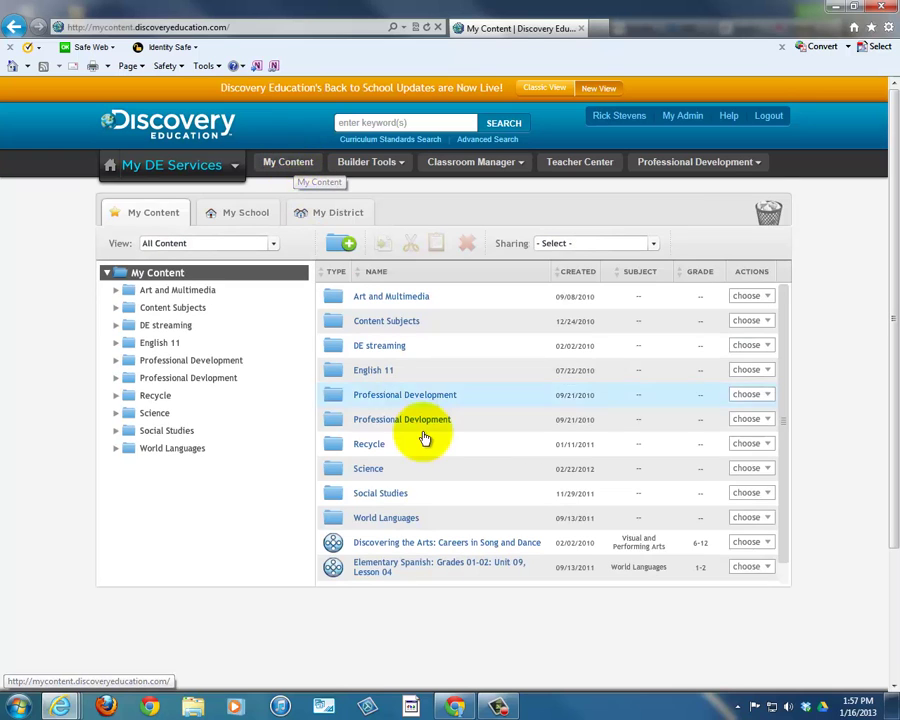
click(367, 474)
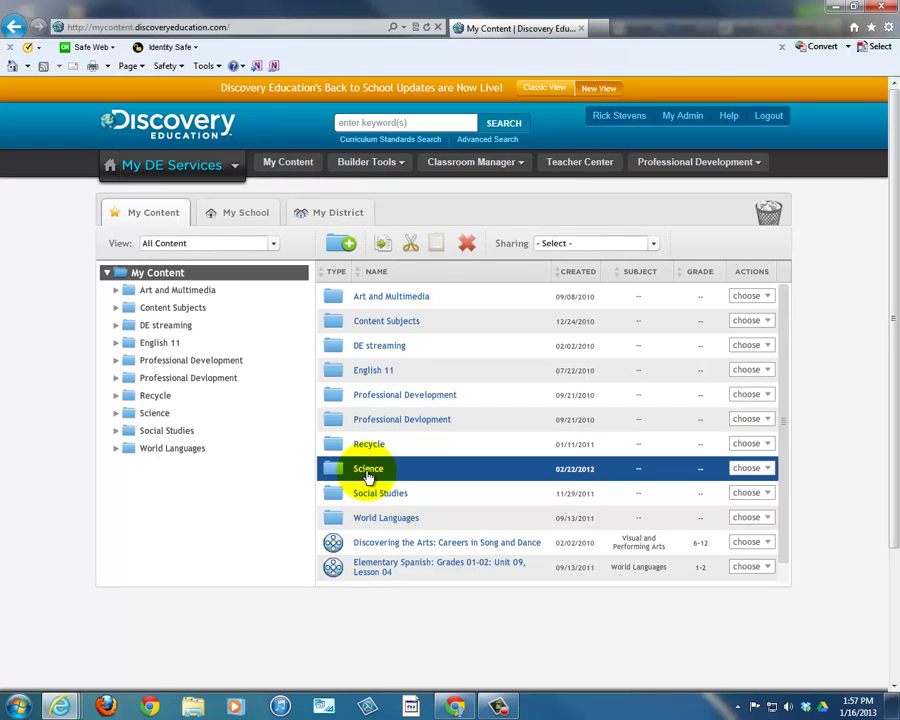
double_click(367, 474)
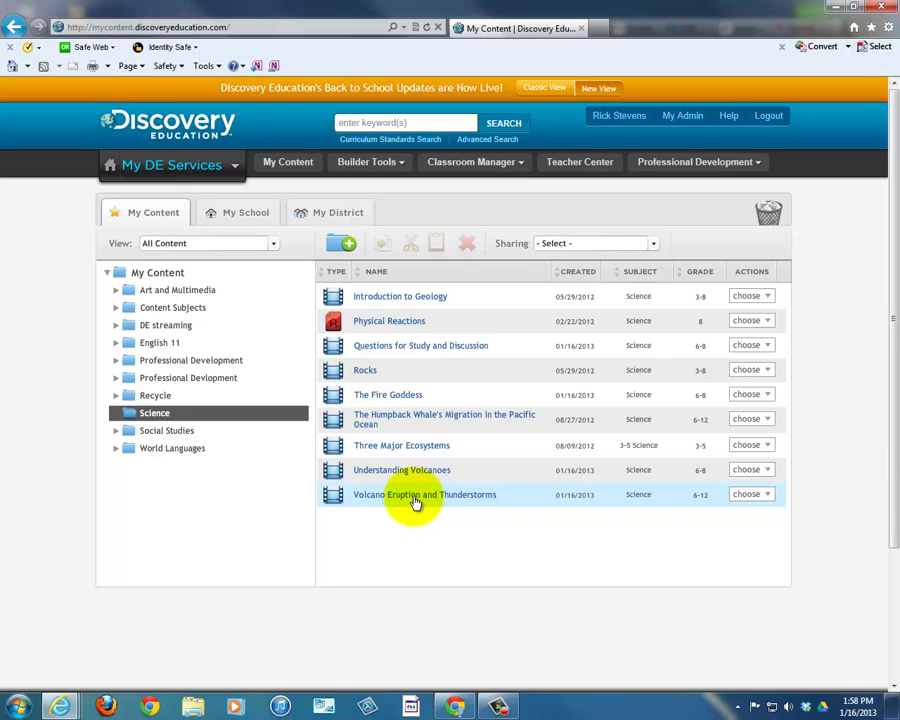
Open Understanding Volcanoes, check segment 2's options, then go back to My Content
click(385, 477)
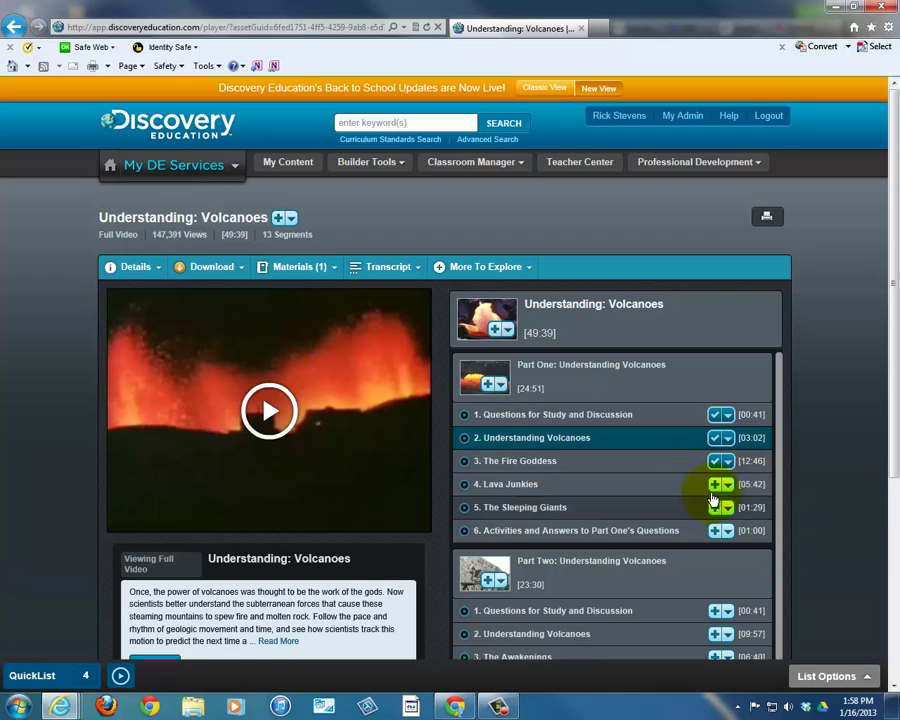
click(729, 440)
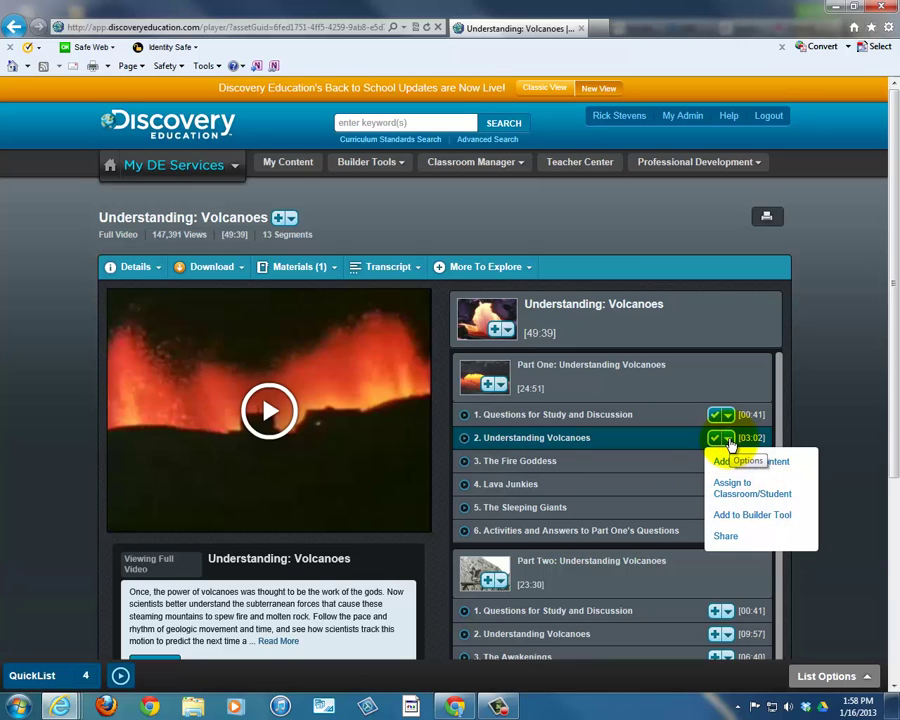
click(730, 442)
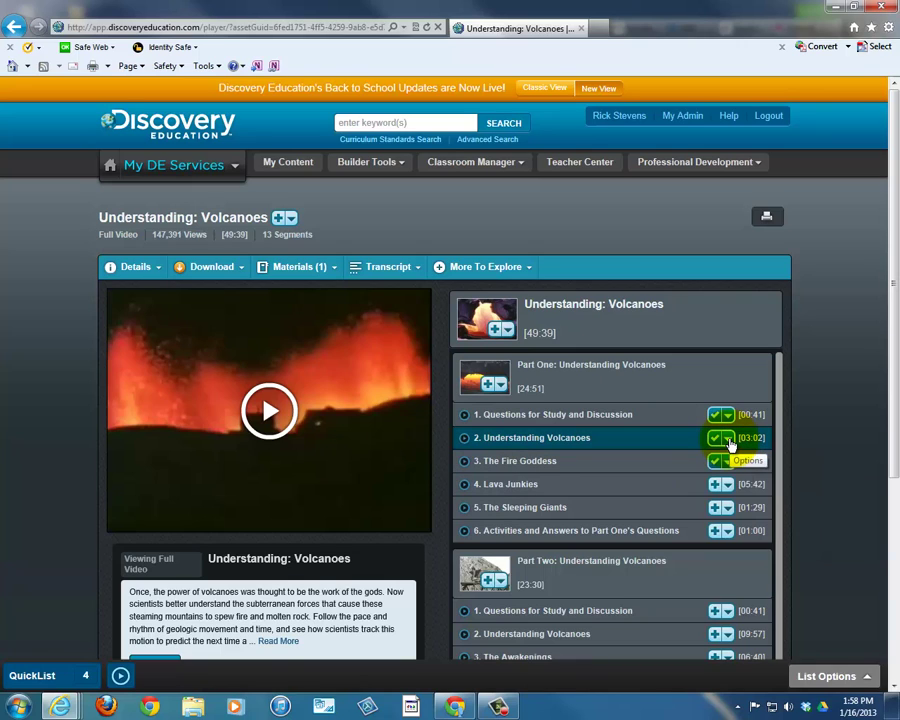
click(634, 471)
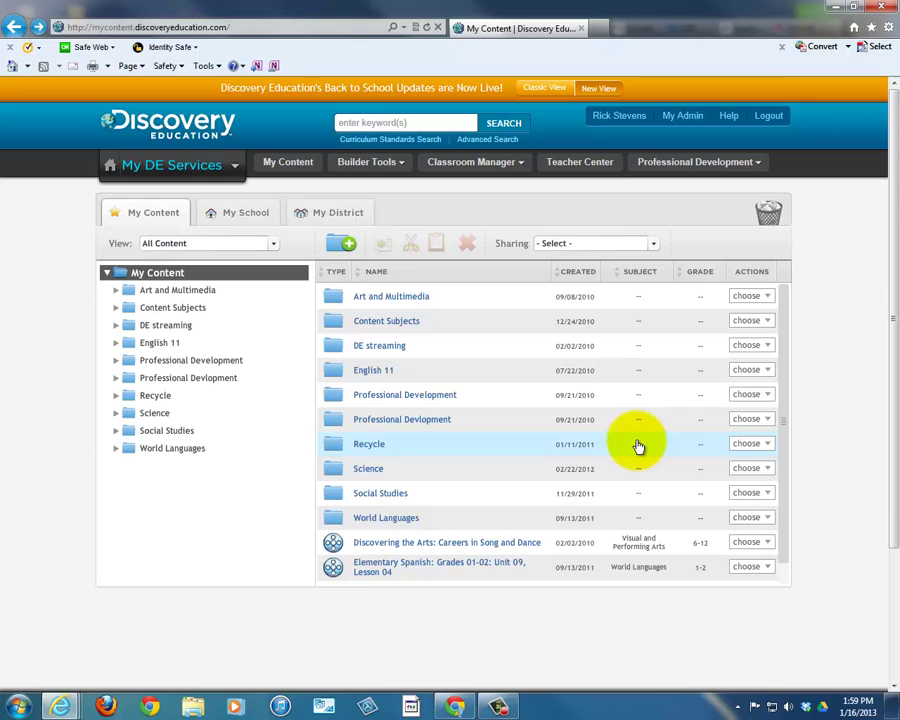
Reopen the Science folder from the My Content list
double_click(341, 472)
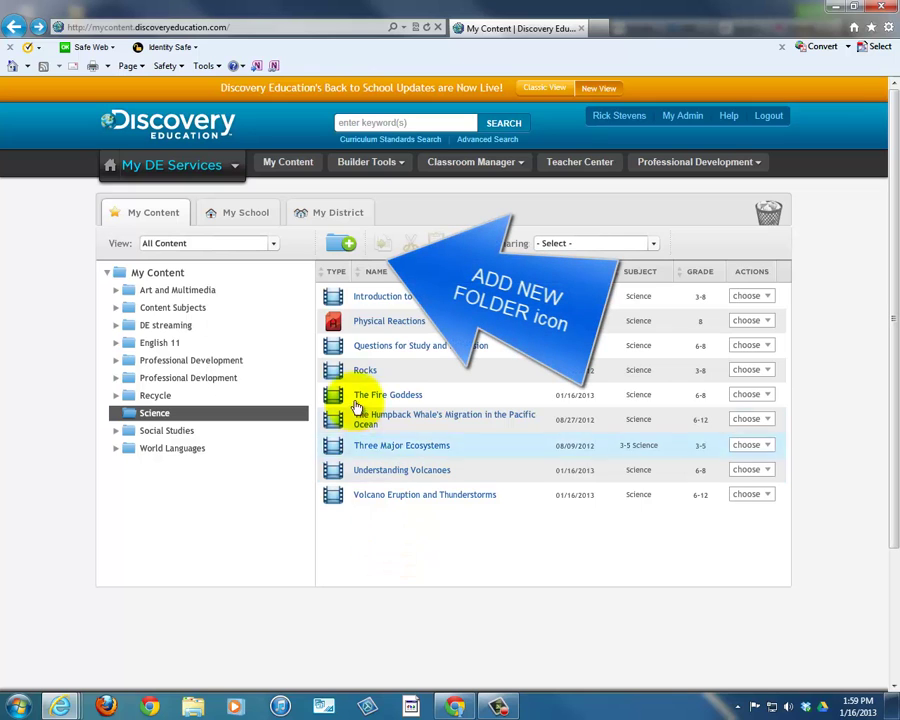
Create a new folder named 'Volcanoes' with subject Science inside the Science folder
click(344, 253)
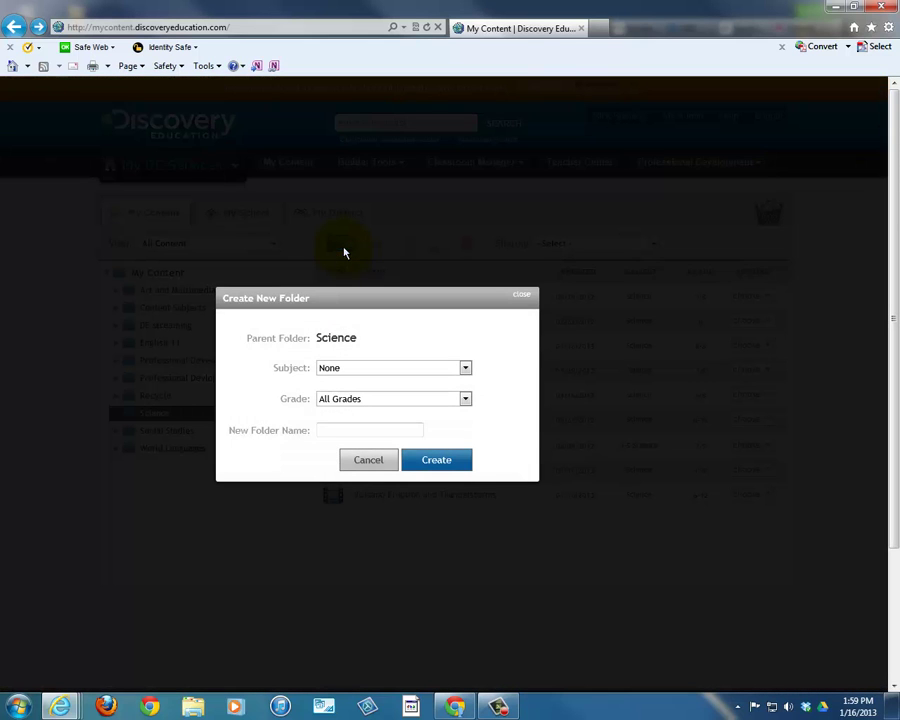
click(465, 368)
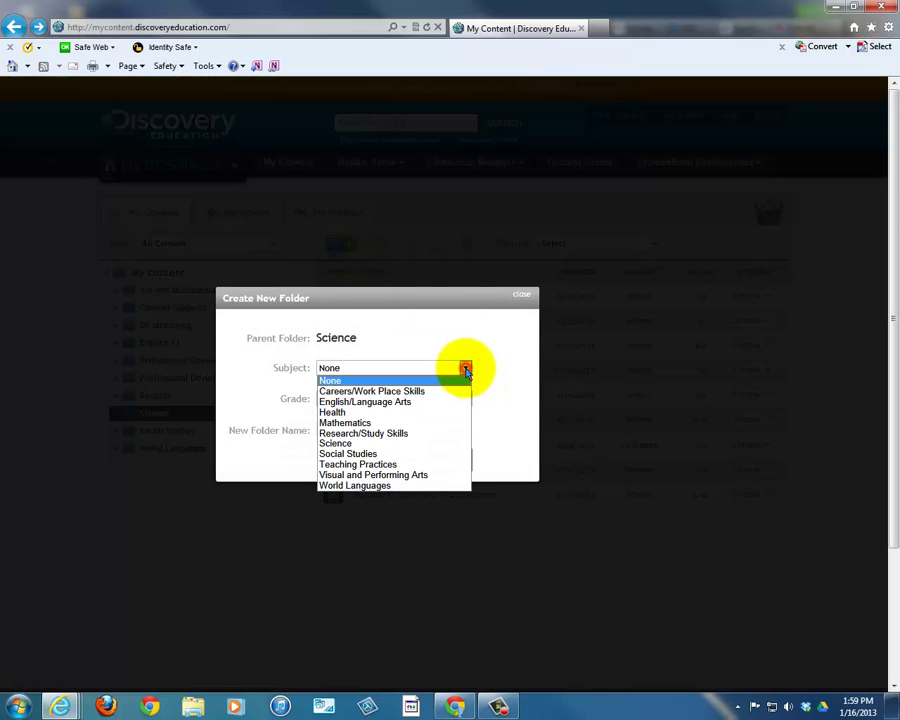
click(465, 369)
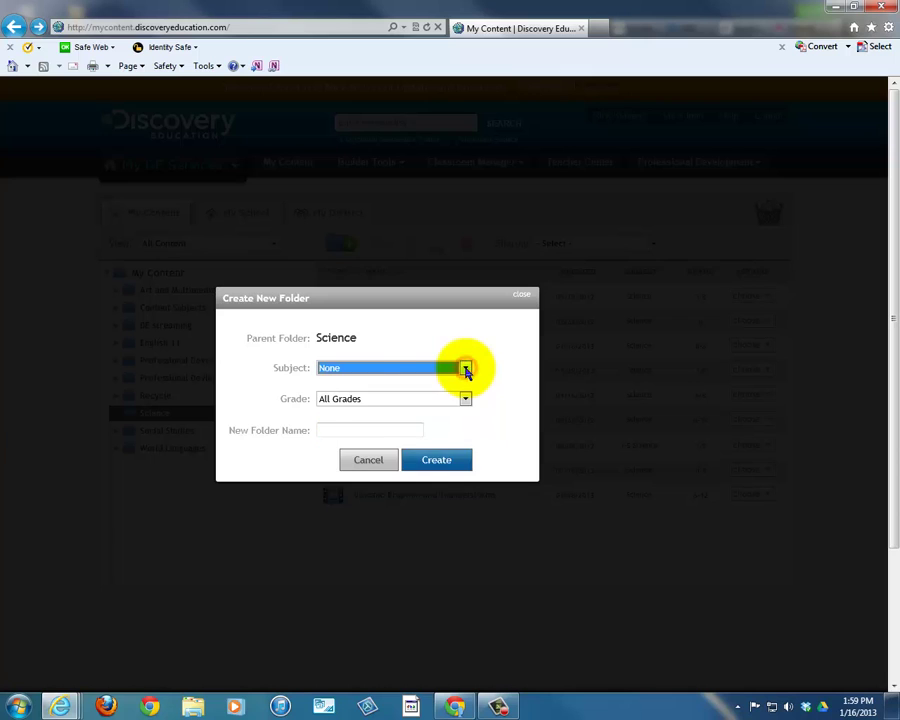
click(465, 369)
click(350, 444)
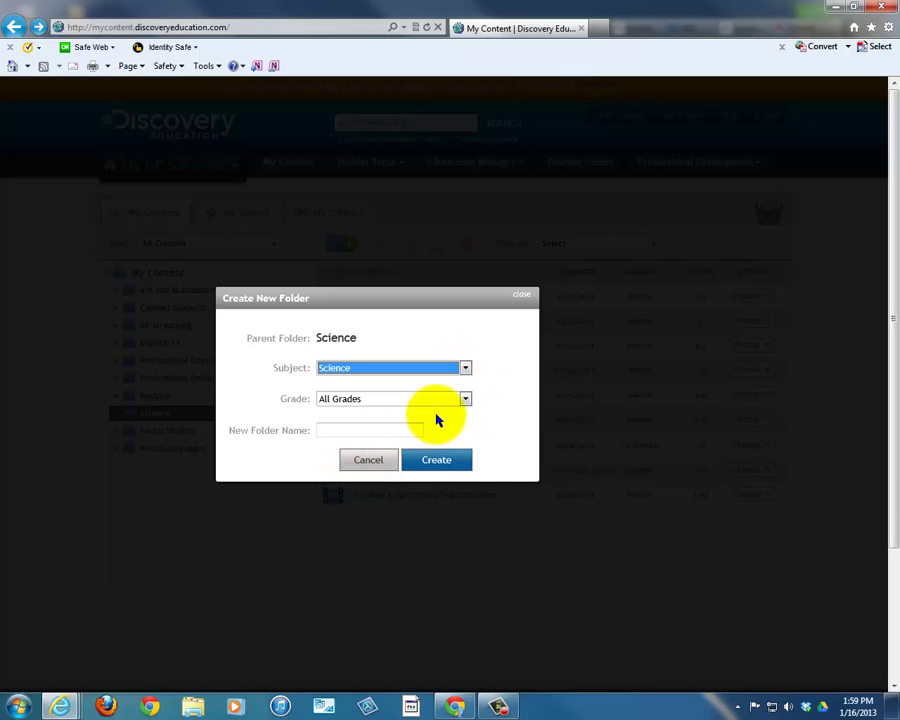
click(350, 432)
text(Vol)
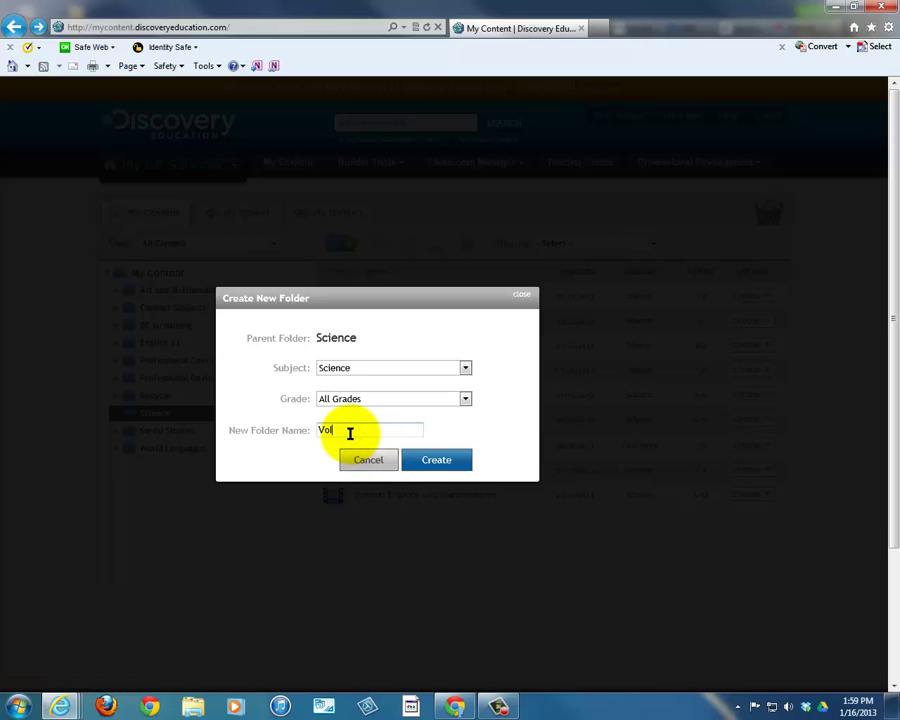
text(canoes)
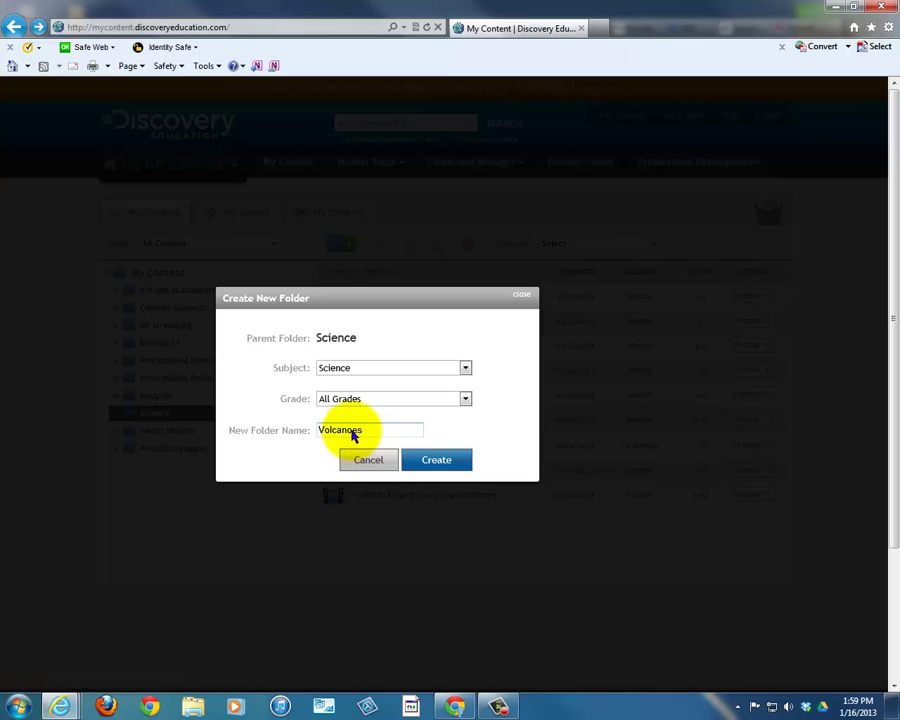
click(452, 463)
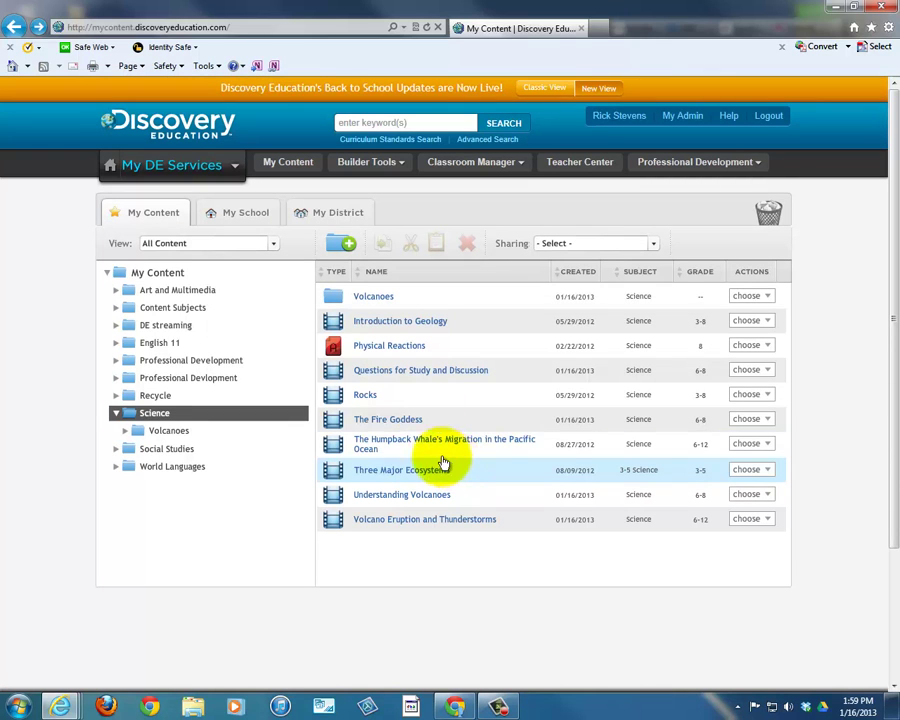
Drag Questions for Study and Discussion onto the Volcanoes folder in the left tree
click(356, 298)
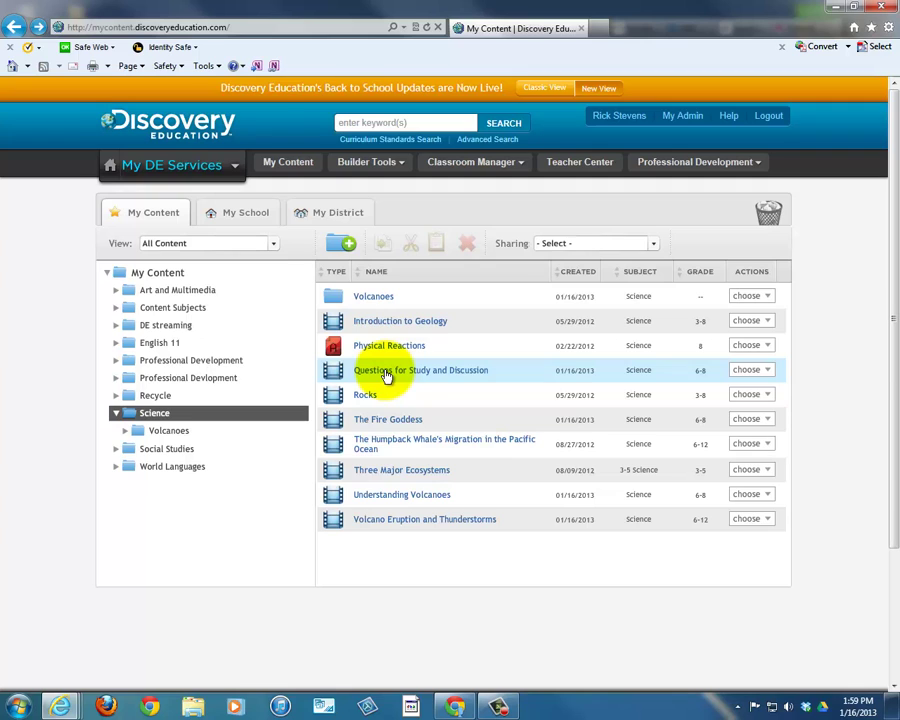
drag(387, 376, 388, 380)
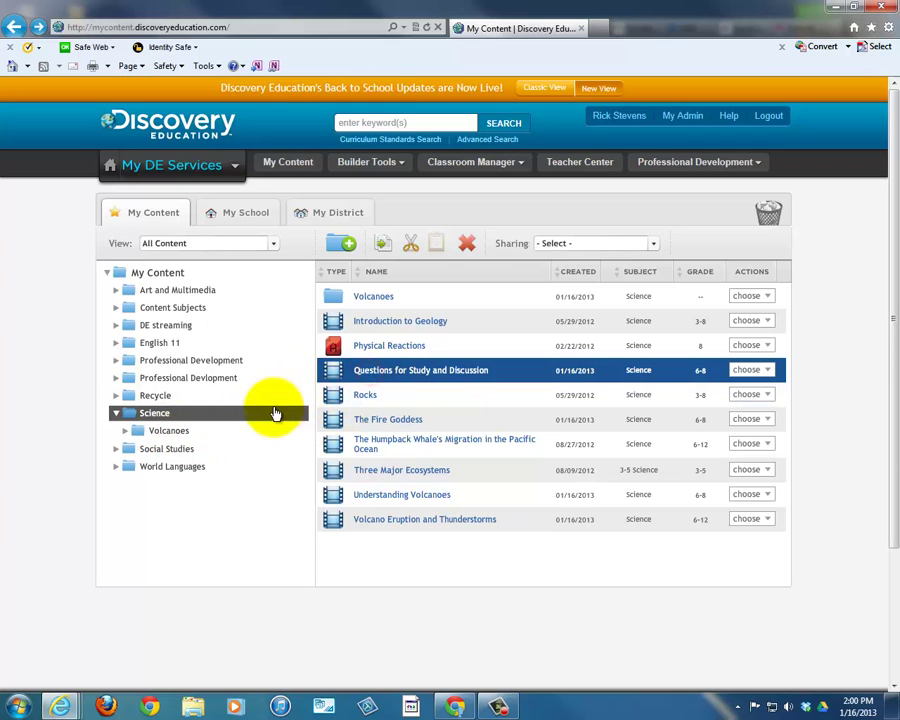
click(168, 431)
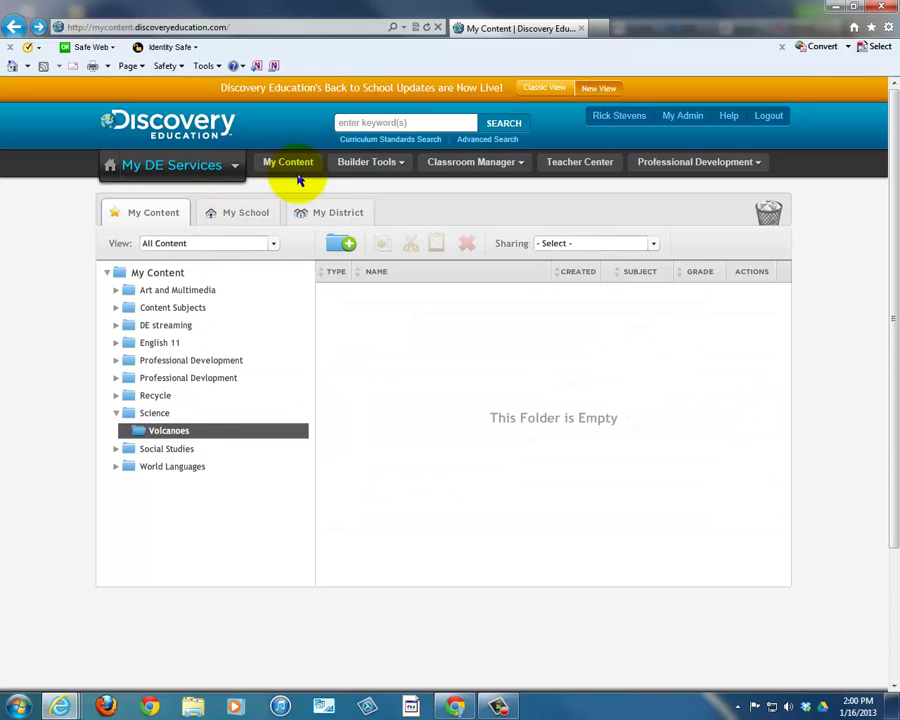
click(158, 414)
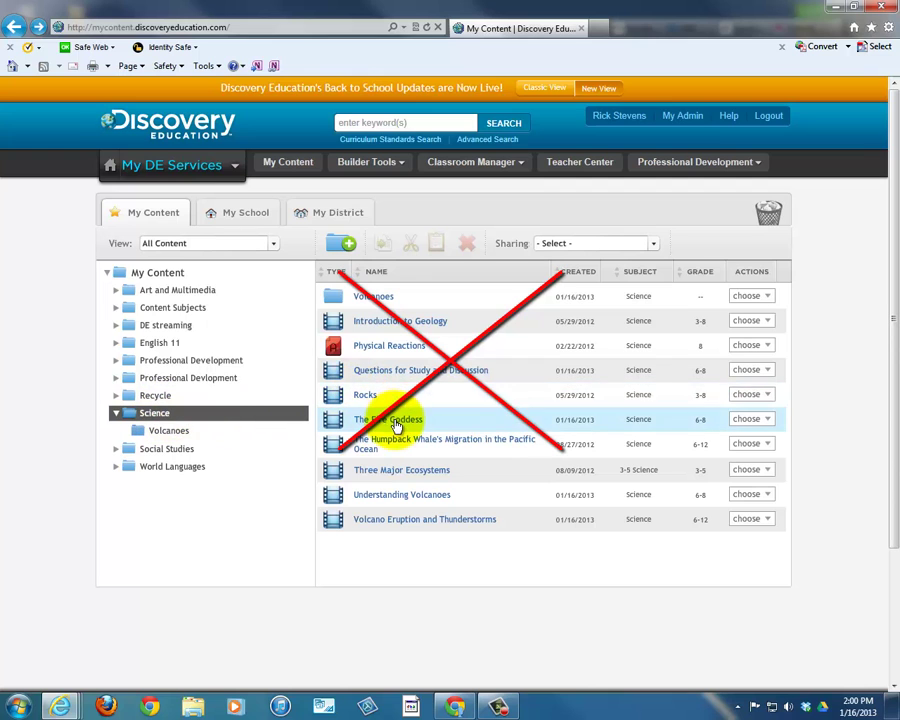
drag(358, 378, 178, 438)
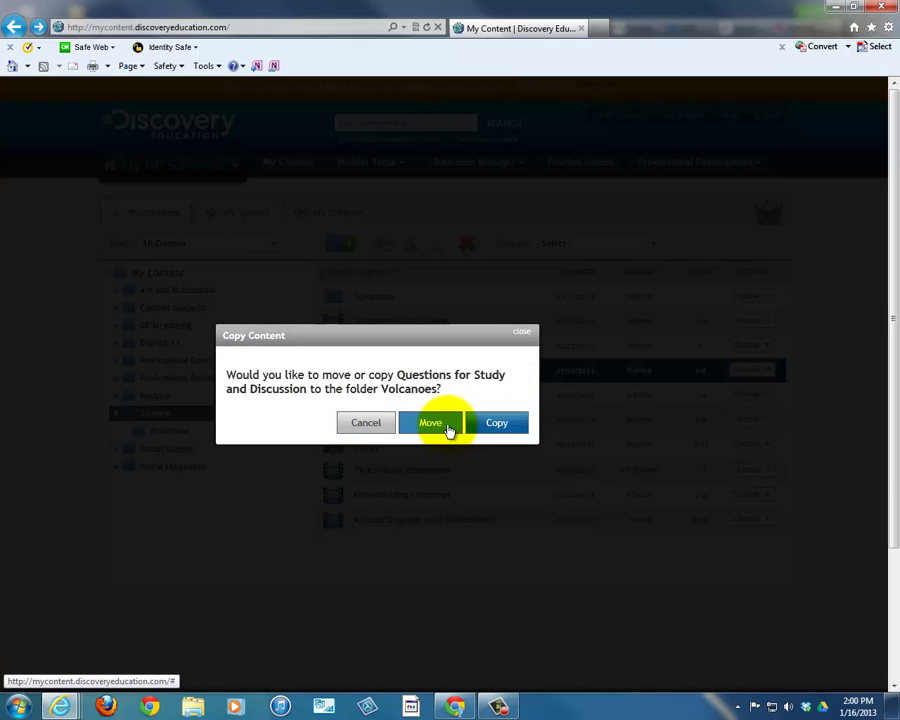
Choose Move for Questions for Study and Discussion, then return to the Science list
click(428, 423)
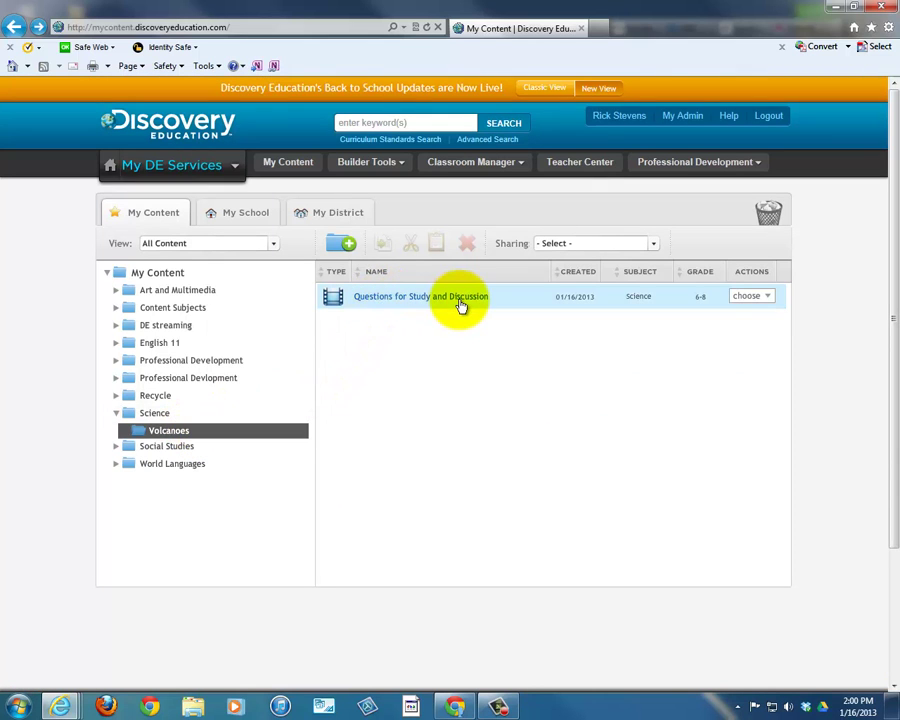
click(154, 415)
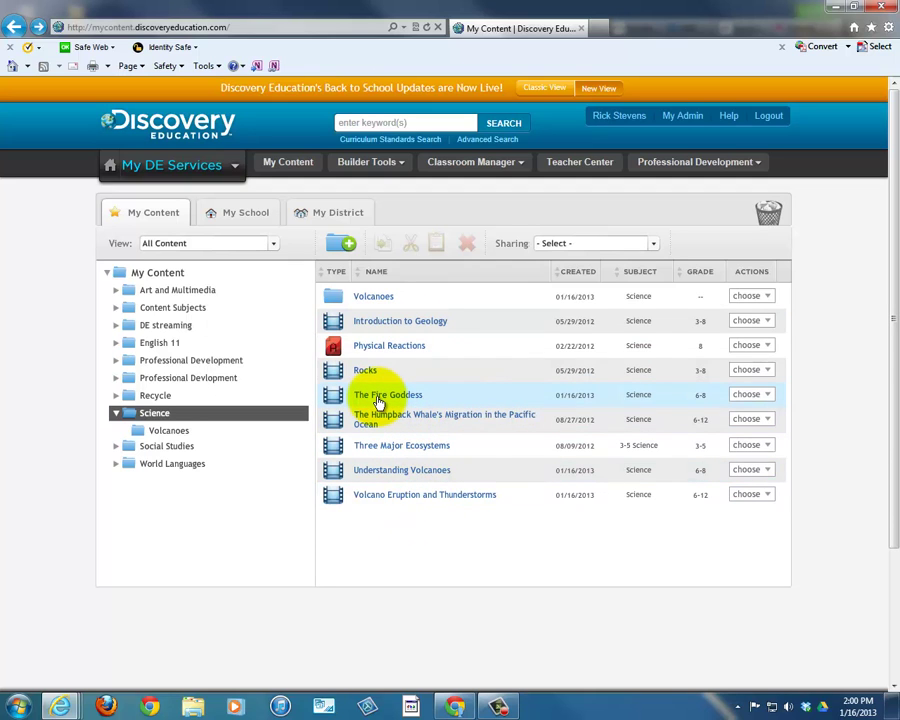
Move The Fire Goddess into Volcanoes, cancelling the mistaken Social Studies prompt first
drag(383, 400, 180, 440)
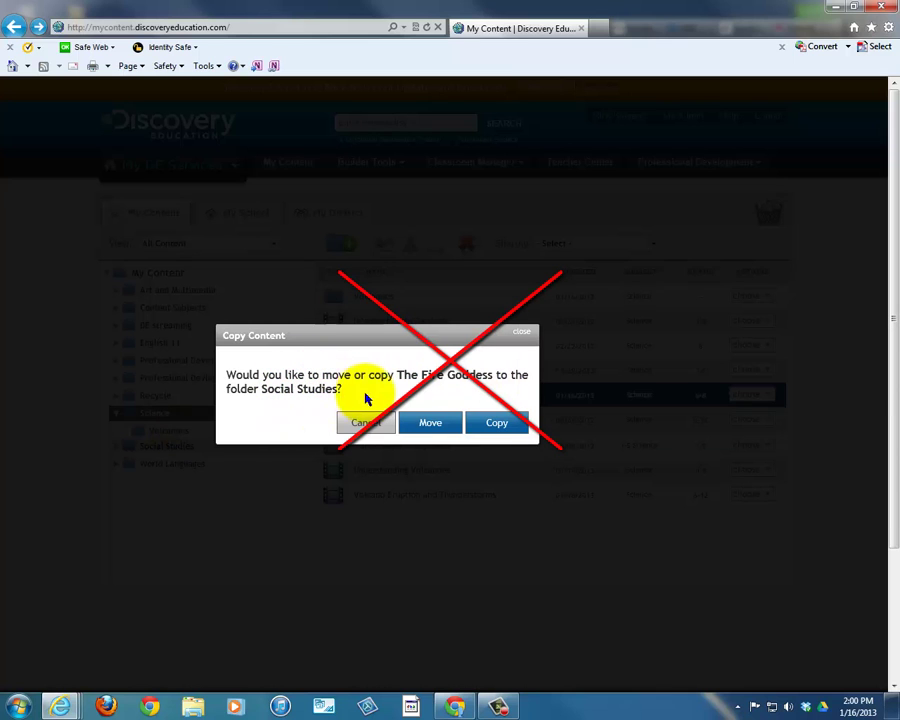
click(372, 423)
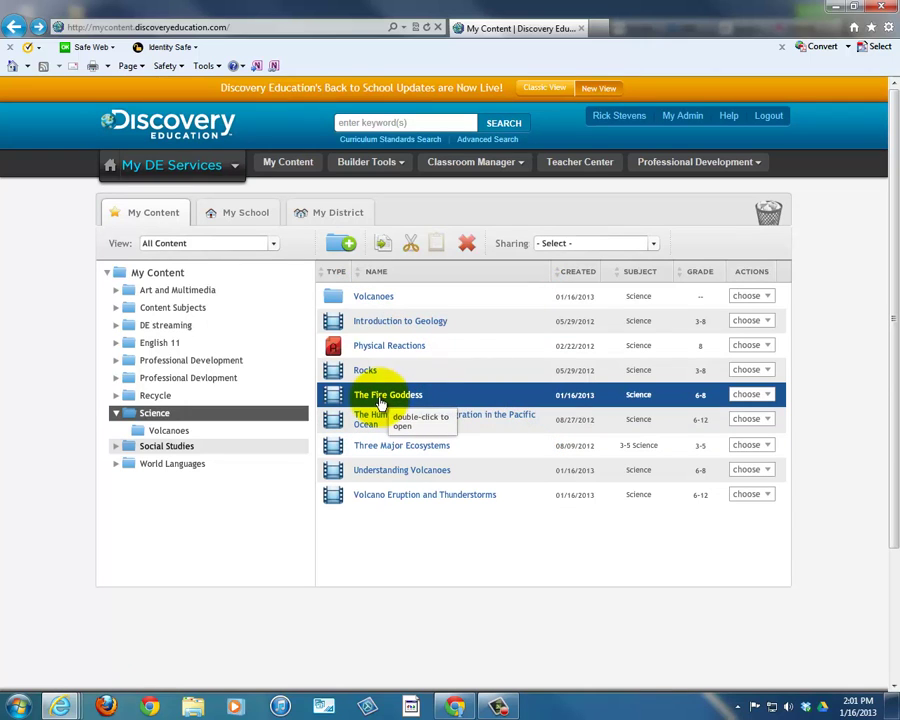
drag(378, 402, 185, 436)
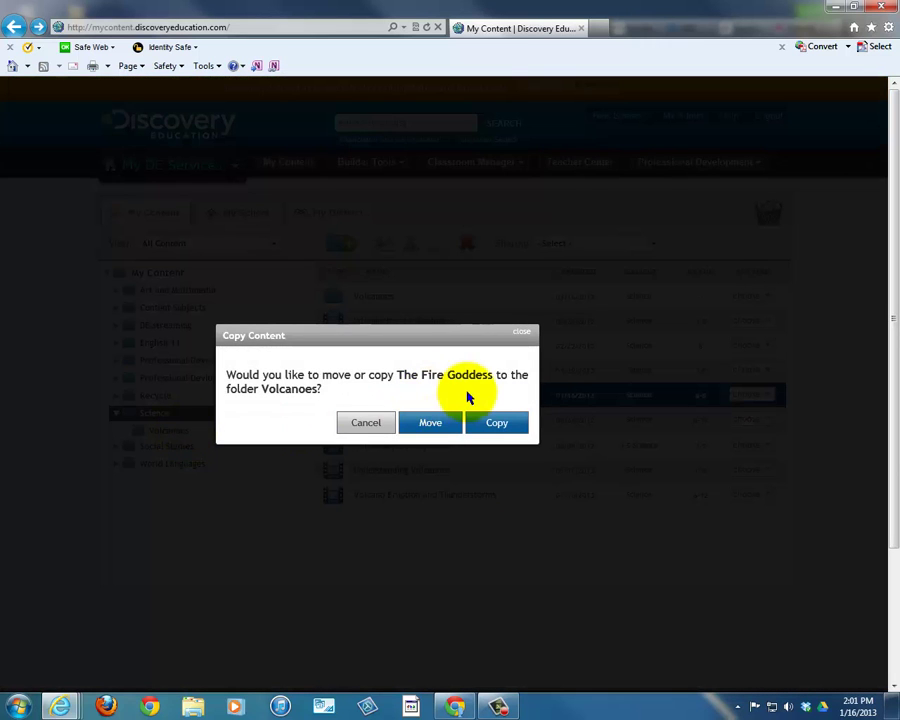
drag(318, 388, 281, 391)
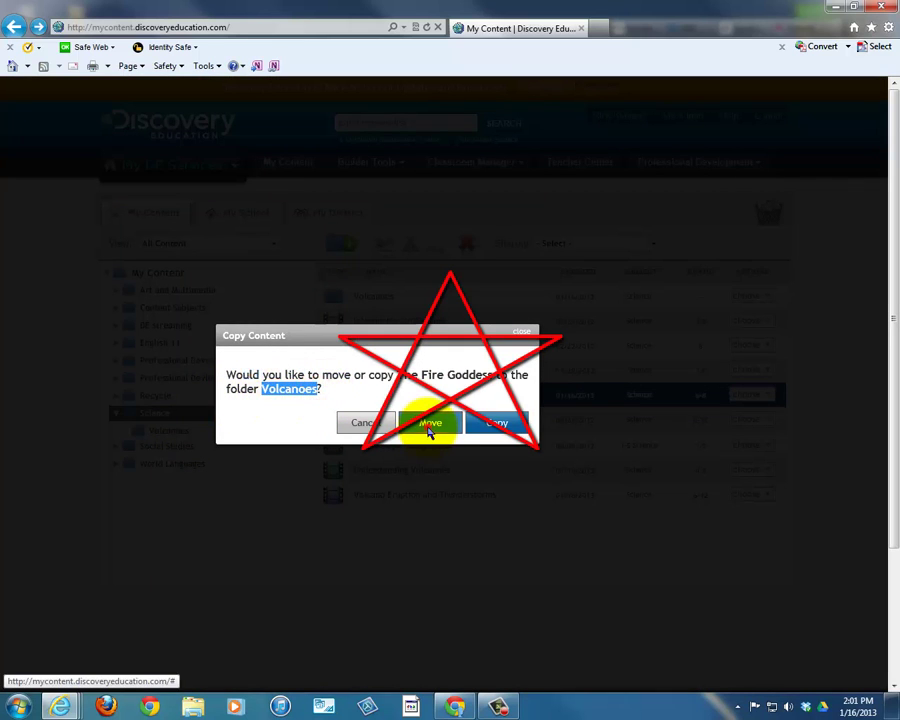
click(430, 423)
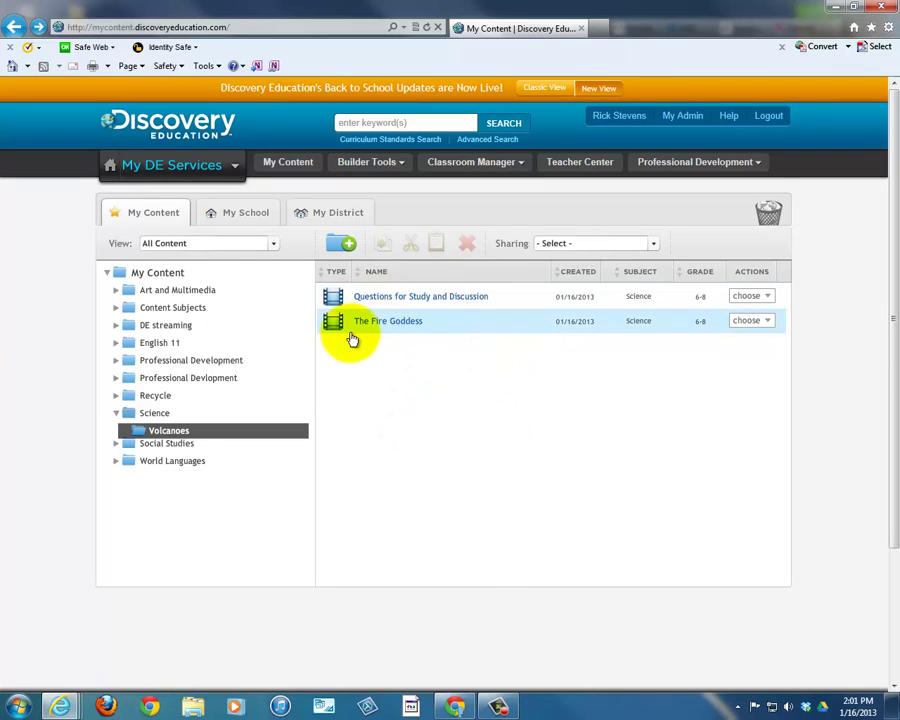
Move Understanding Volcanoes into Volcanoes after cancelling a Social Studies prompt, then reopen Science
click(152, 414)
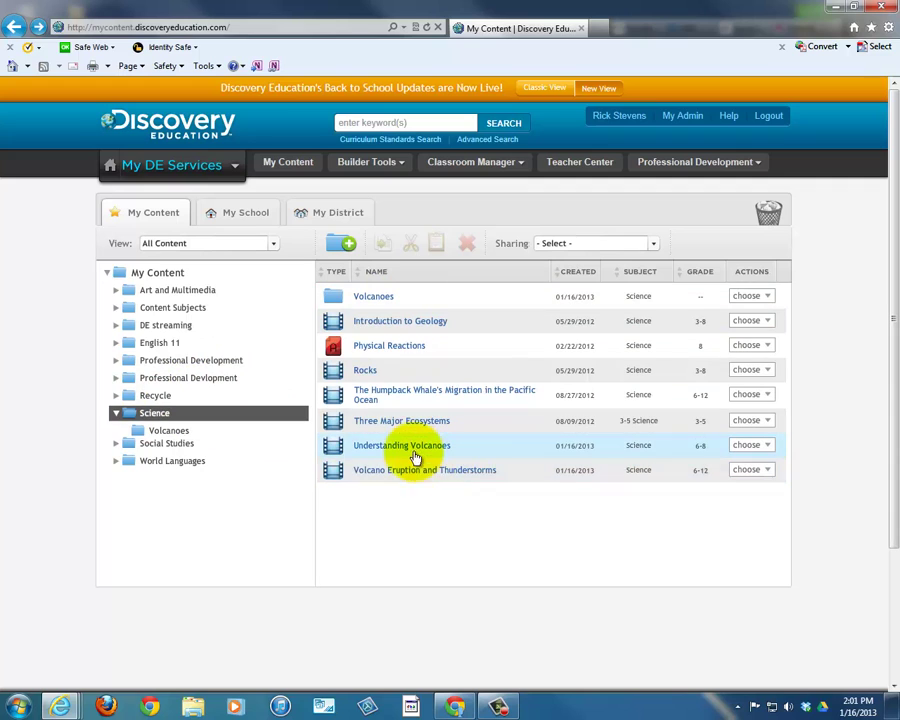
drag(362, 453, 181, 437)
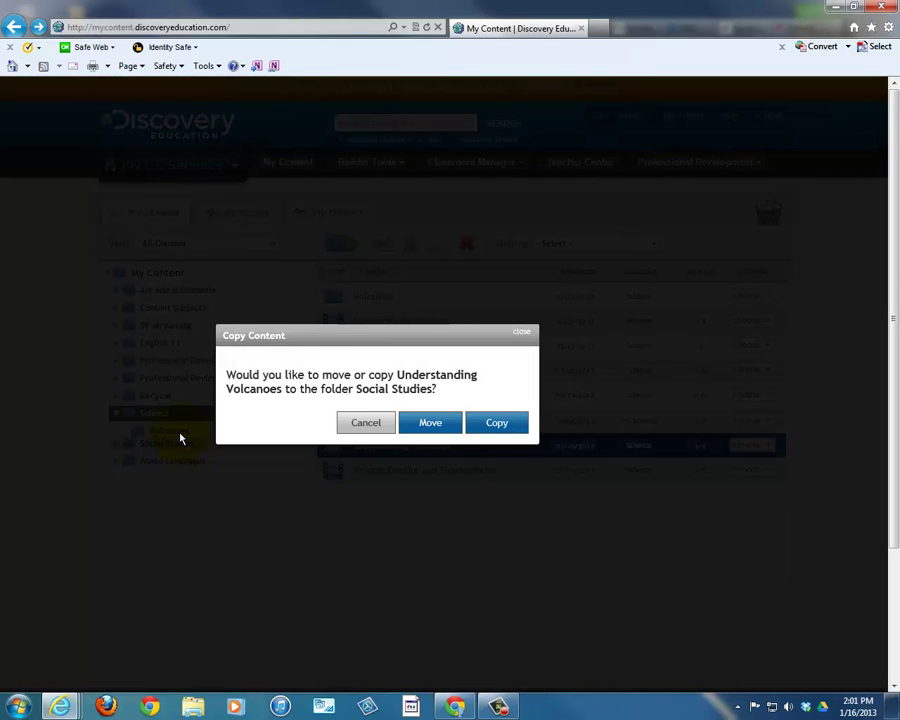
click(370, 424)
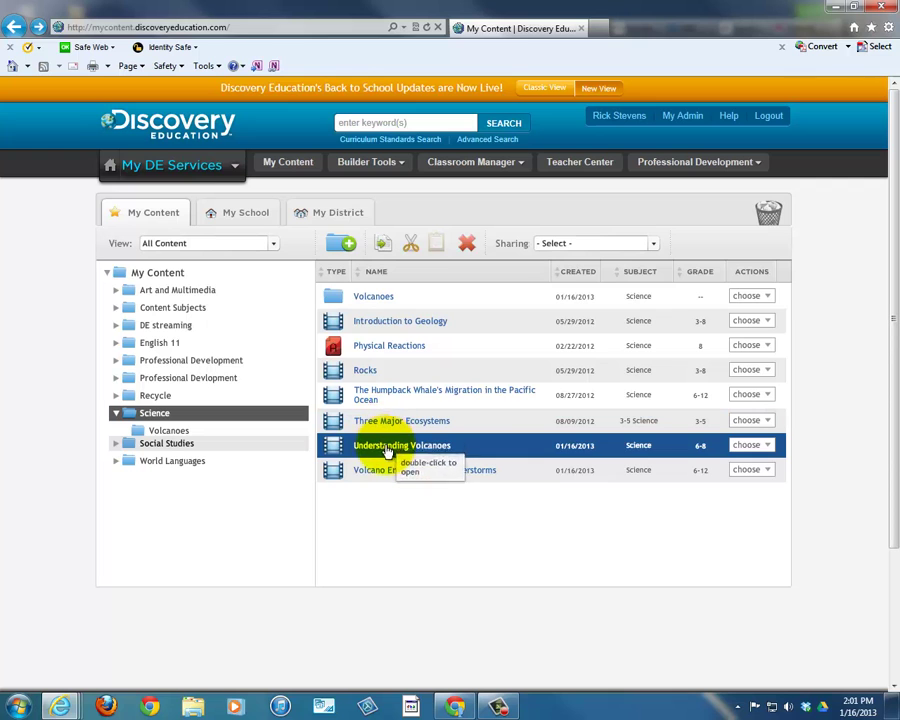
drag(378, 452, 167, 433)
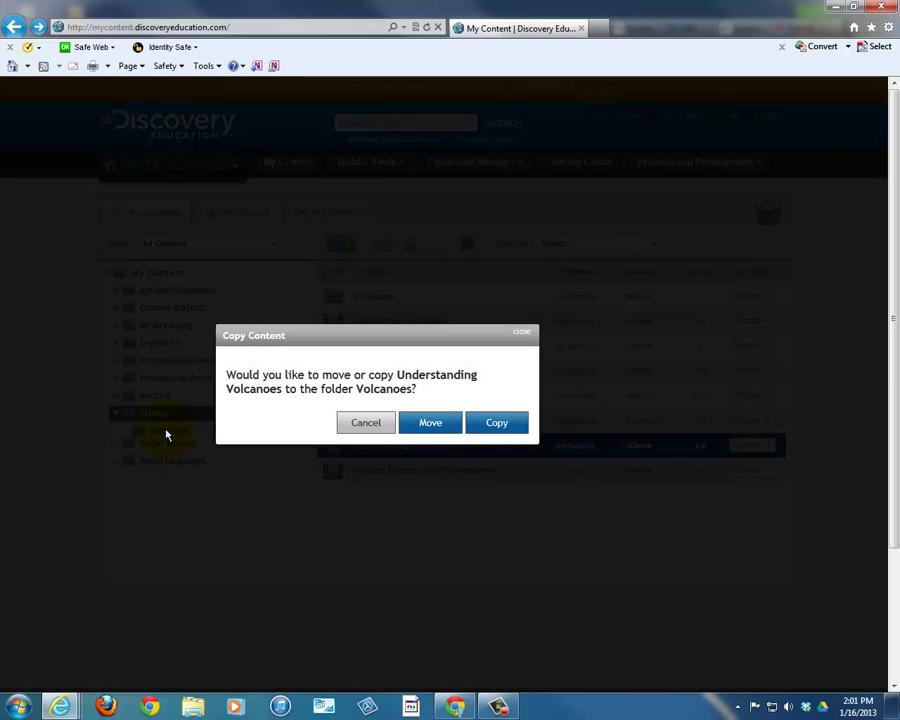
click(428, 424)
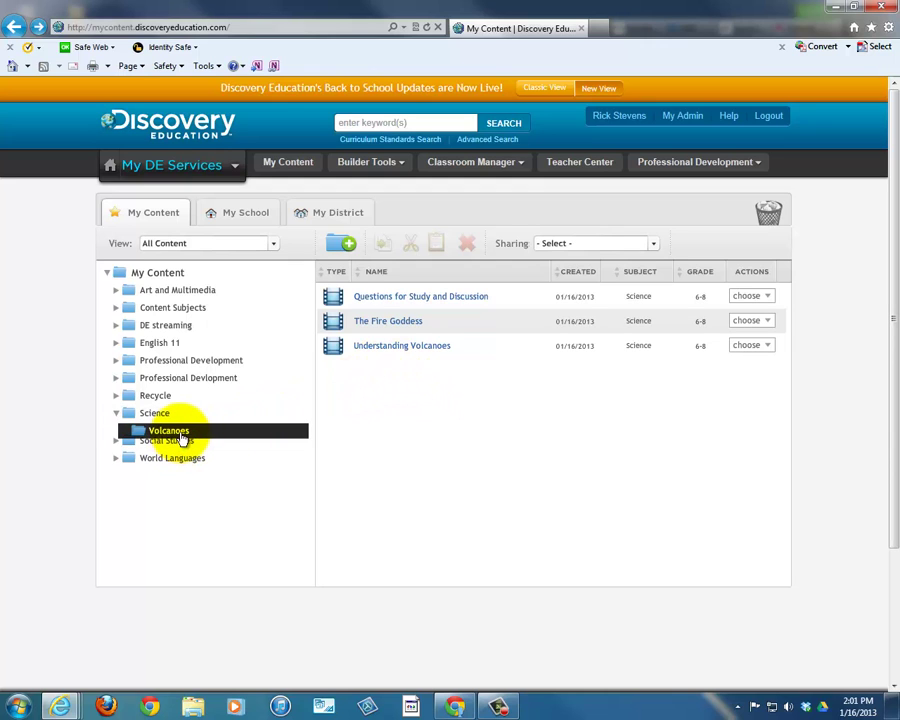
click(235, 413)
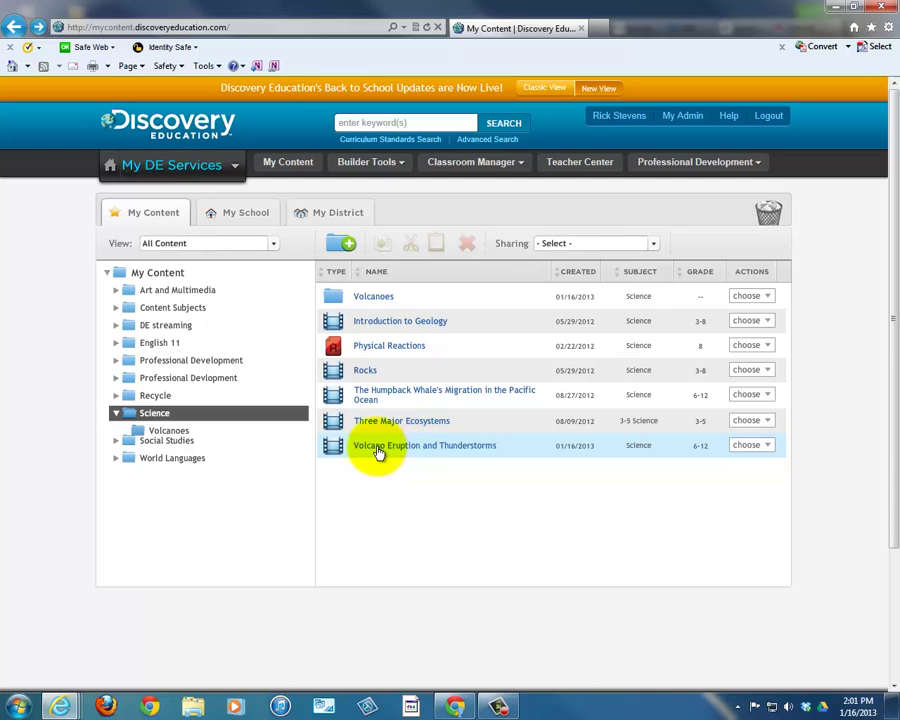
Try dragging Volcano Eruption and Thunderstorms to Volcanoes, cancelling both Social Studies prompts
drag(379, 453, 176, 436)
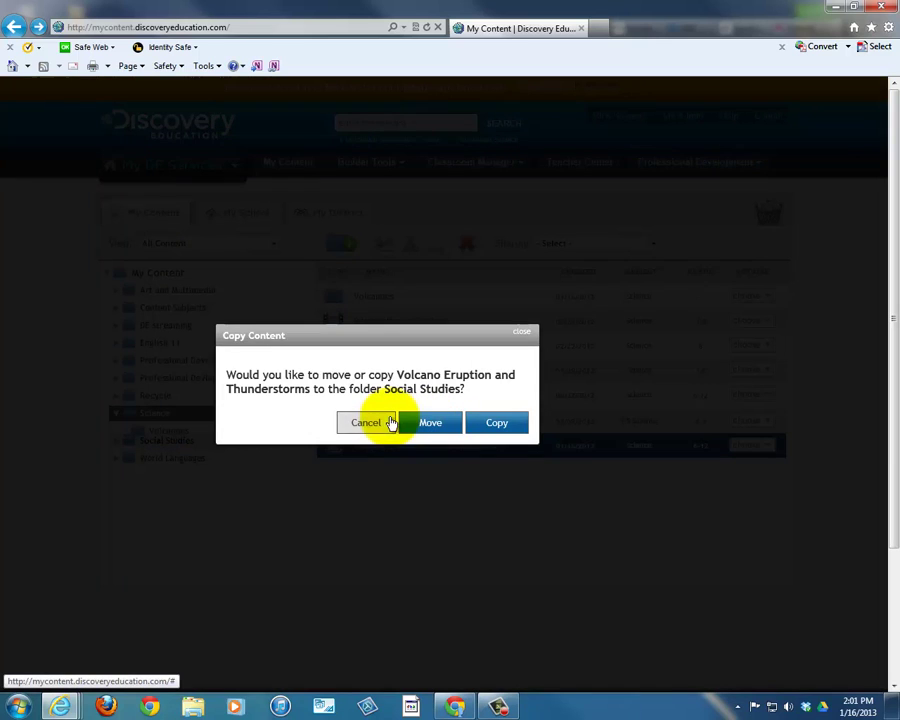
click(368, 424)
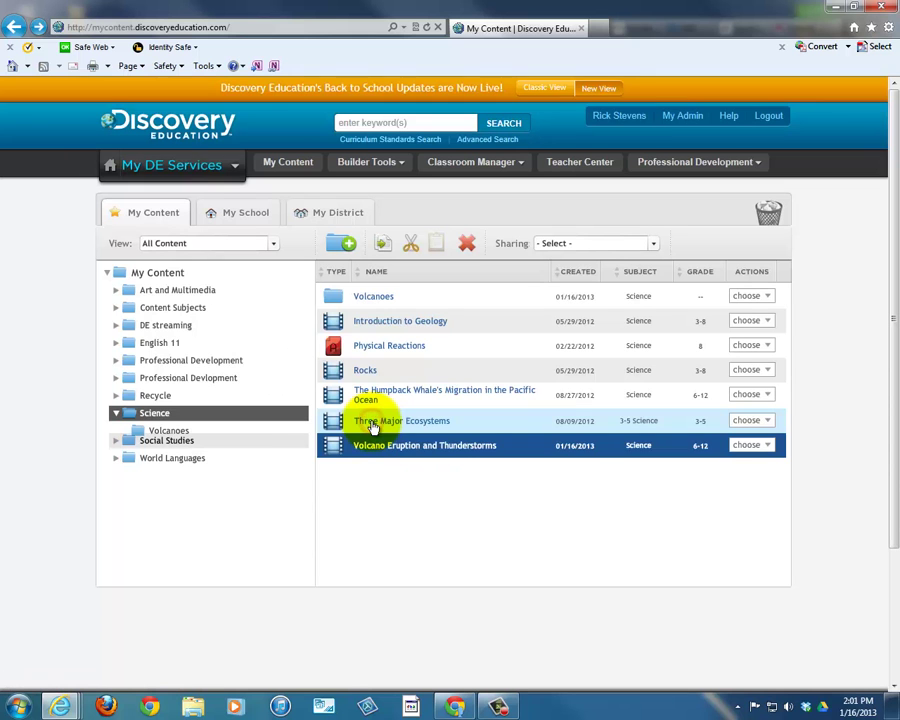
click(116, 413)
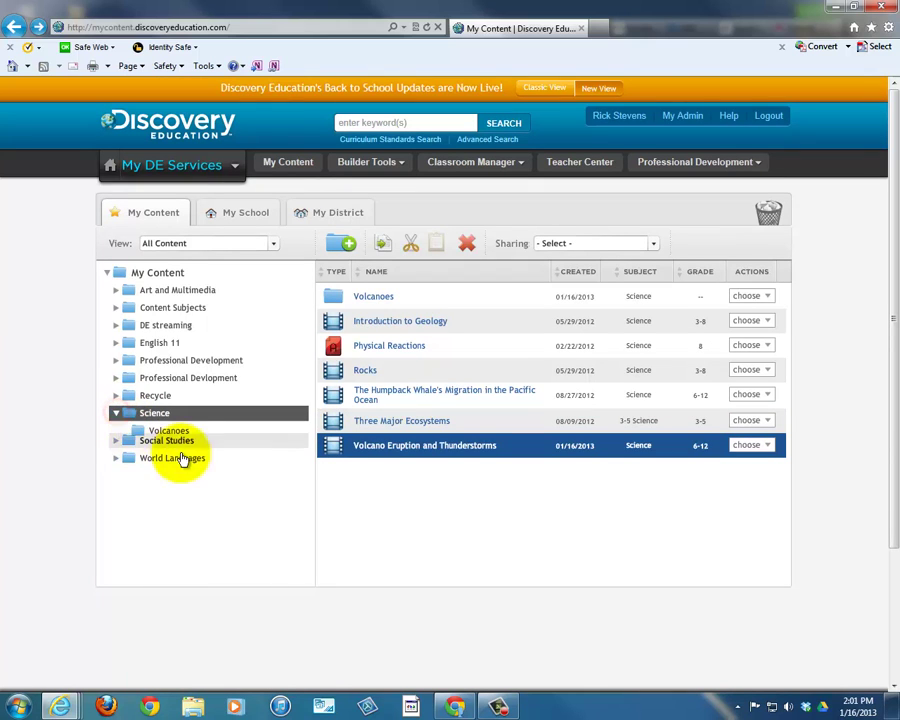
drag(331, 450, 183, 435)
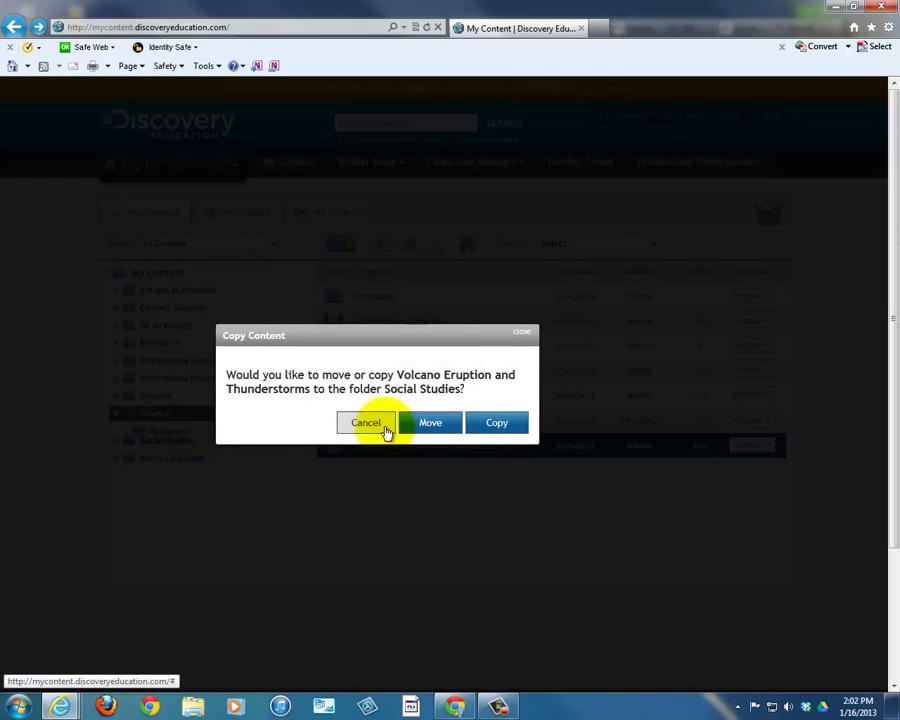
click(366, 424)
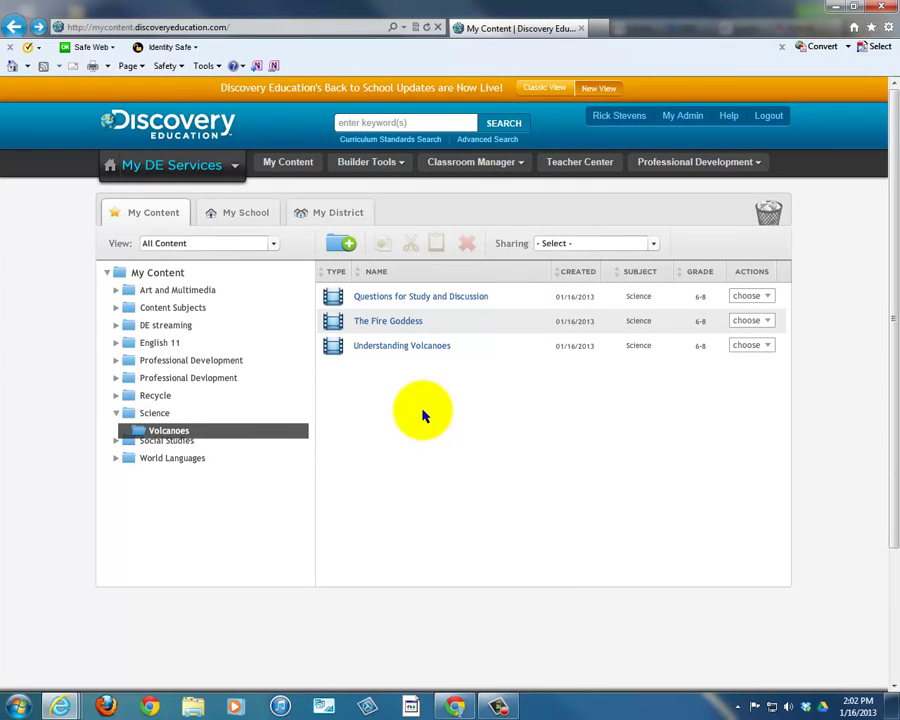
Delete the first video through its Actions dropdown and view the Trash Bin
click(770, 299)
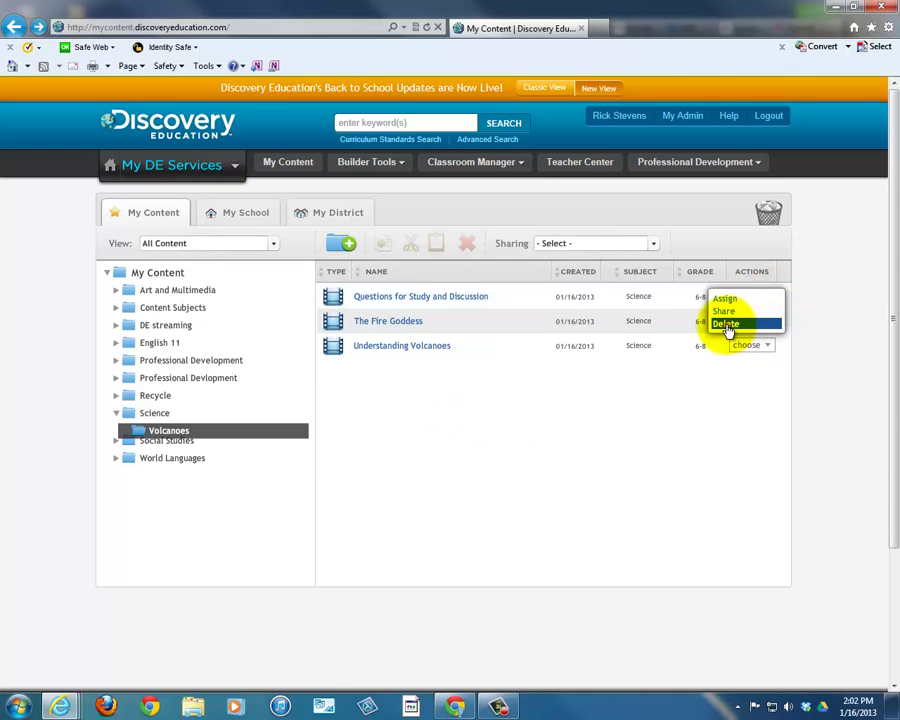
click(731, 325)
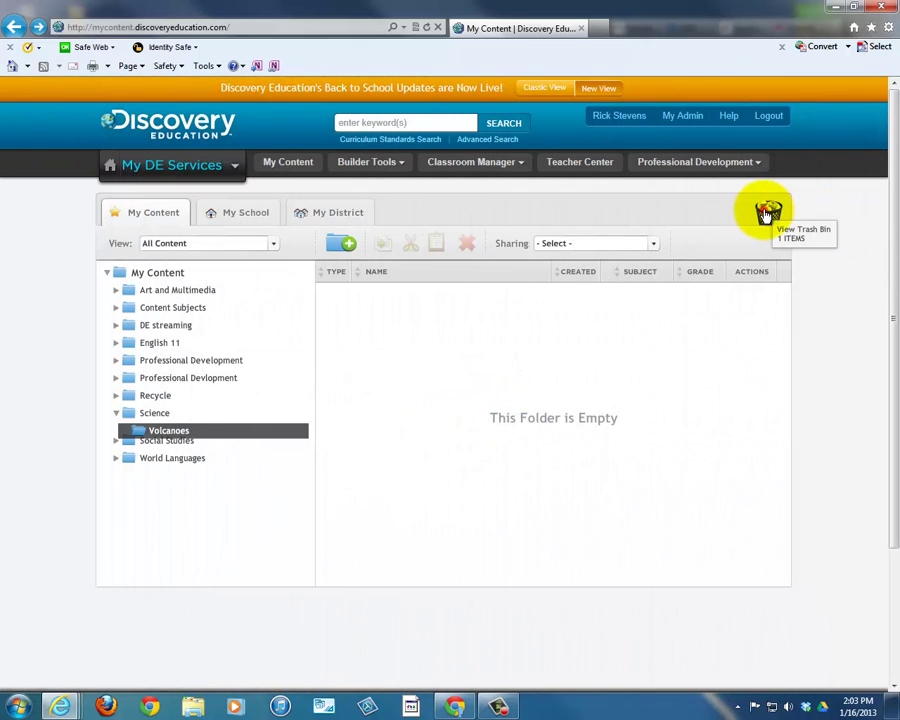
click(766, 214)
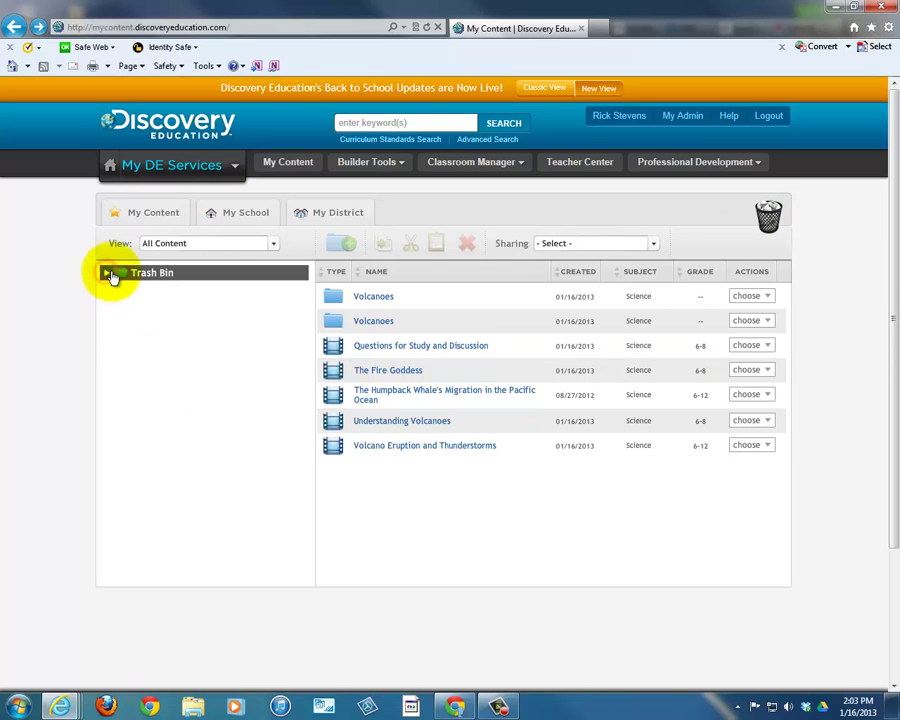
Return through My Content to Science and open the now-empty Volcanoes folder
click(153, 215)
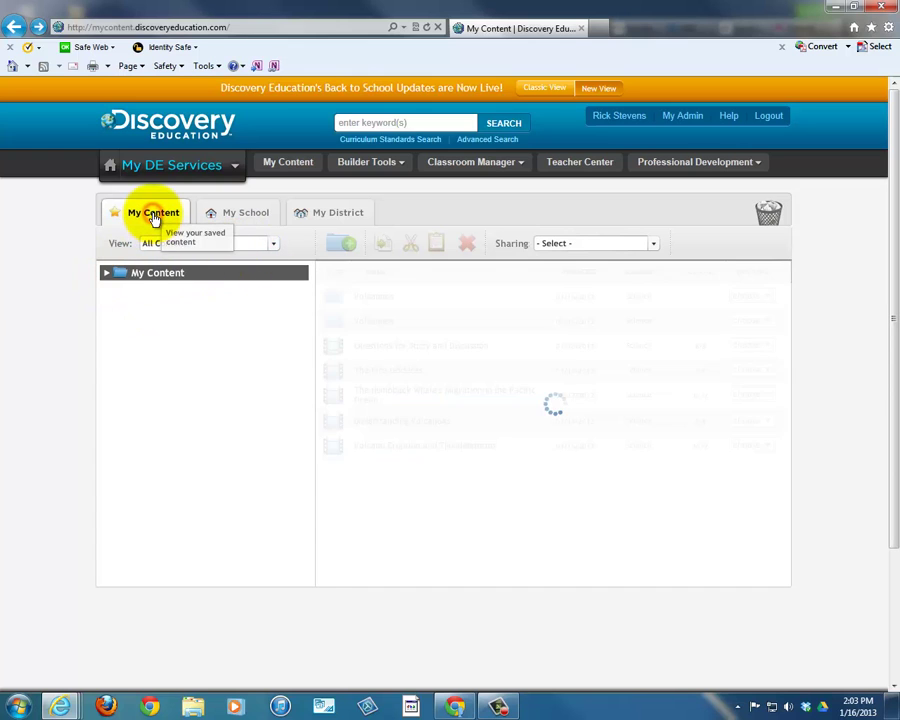
click(143, 417)
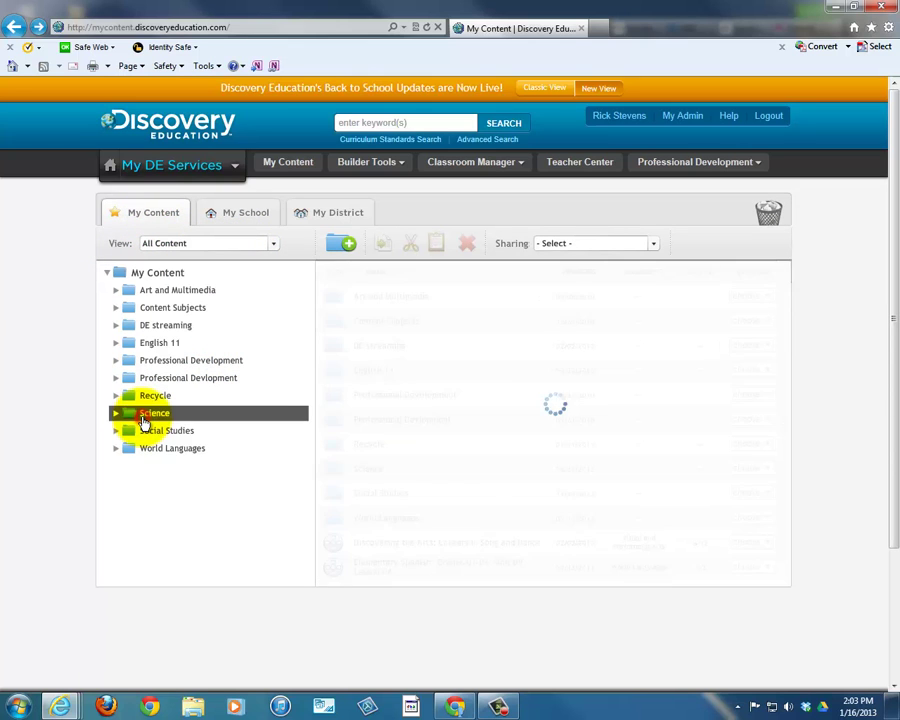
click(365, 296)
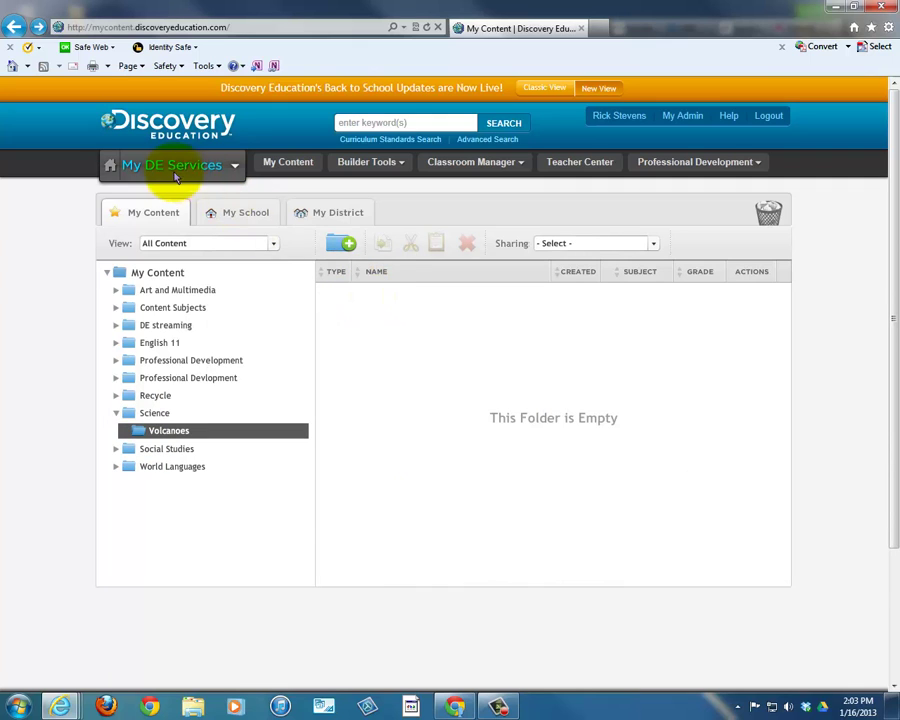
mouse_move(172, 175)
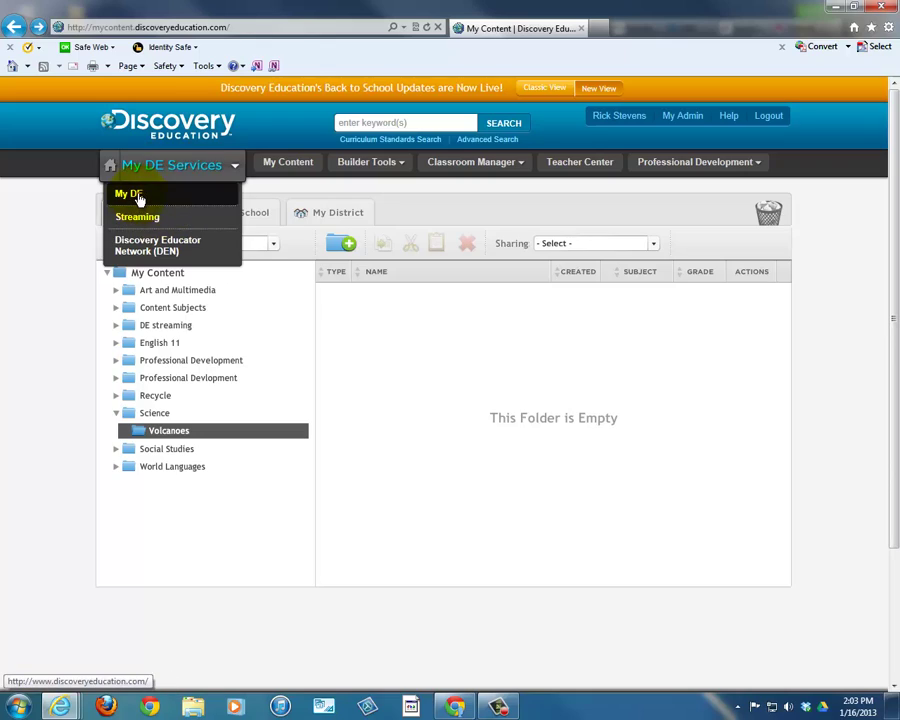
Return to My DE and bring up the Understanding: Volcanoes page's segment list
click(139, 198)
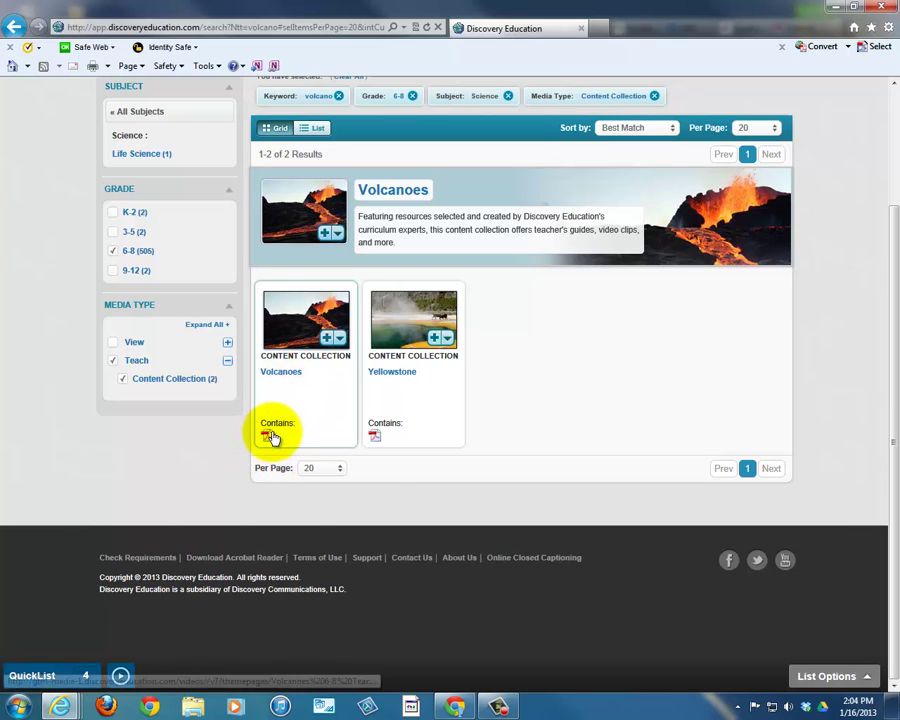
mouse_move(273, 444)
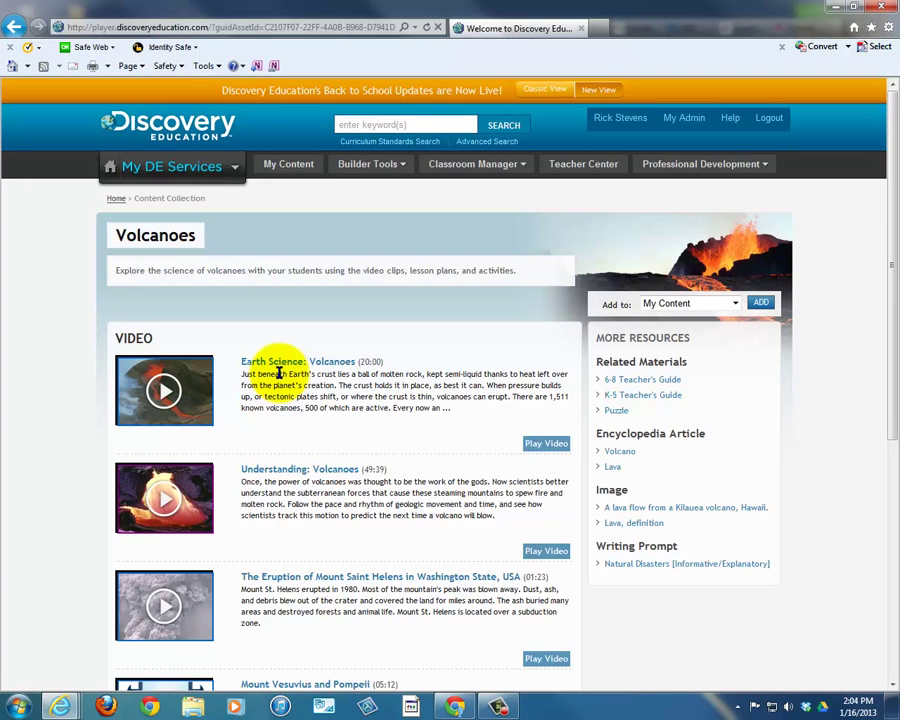
scroll(404, 474, down, 2)
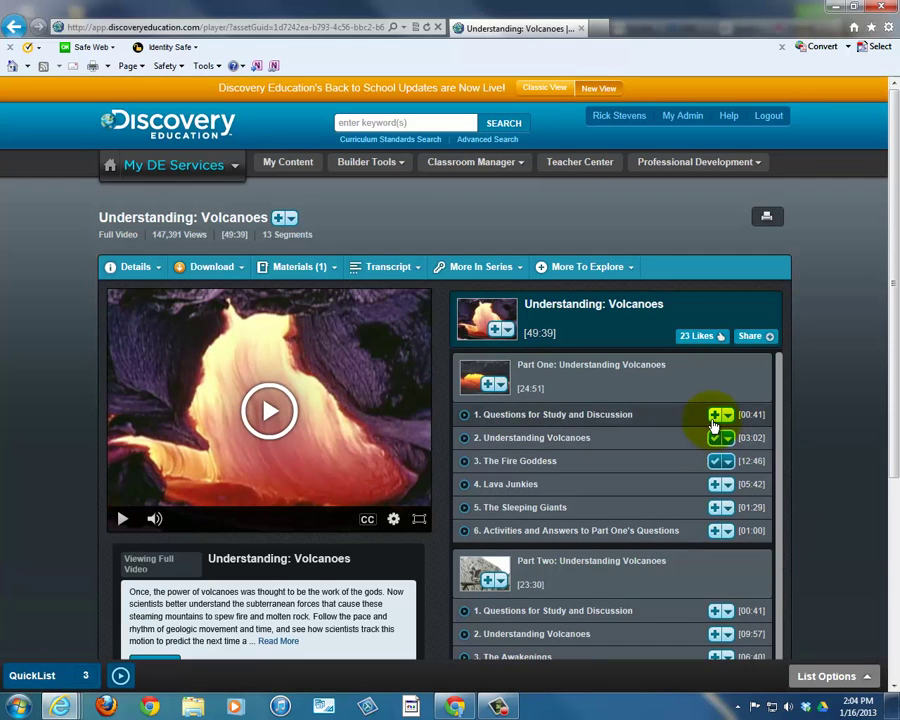
QuickList Questions for Study, Understanding Volcanoes, The Fire Goddess, Lava Junkies, The Sleeping Giants and Activities
click(715, 416)
click(718, 438)
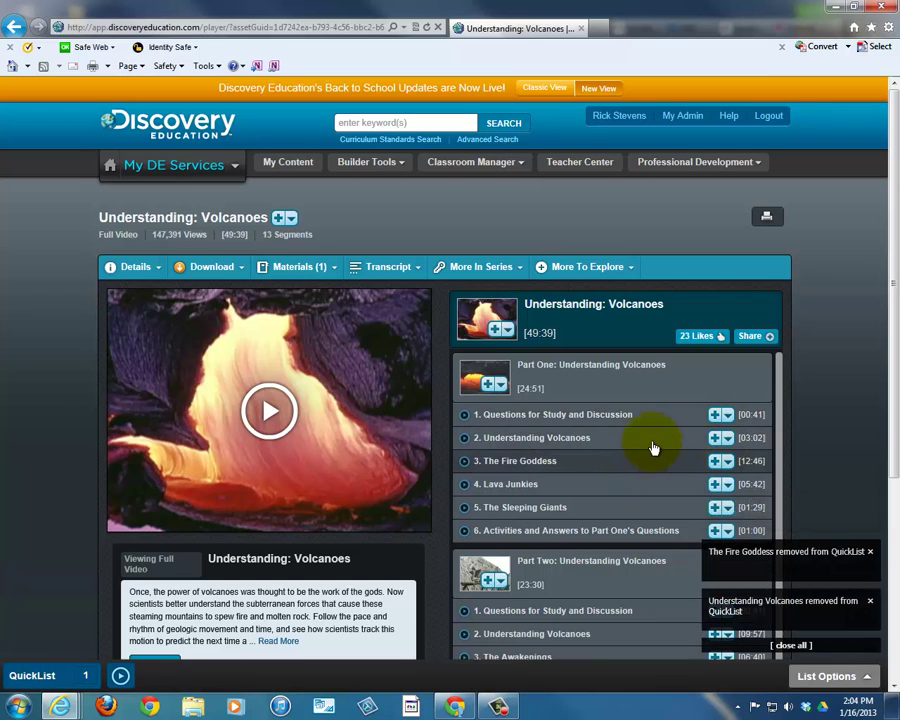
click(715, 416)
click(717, 437)
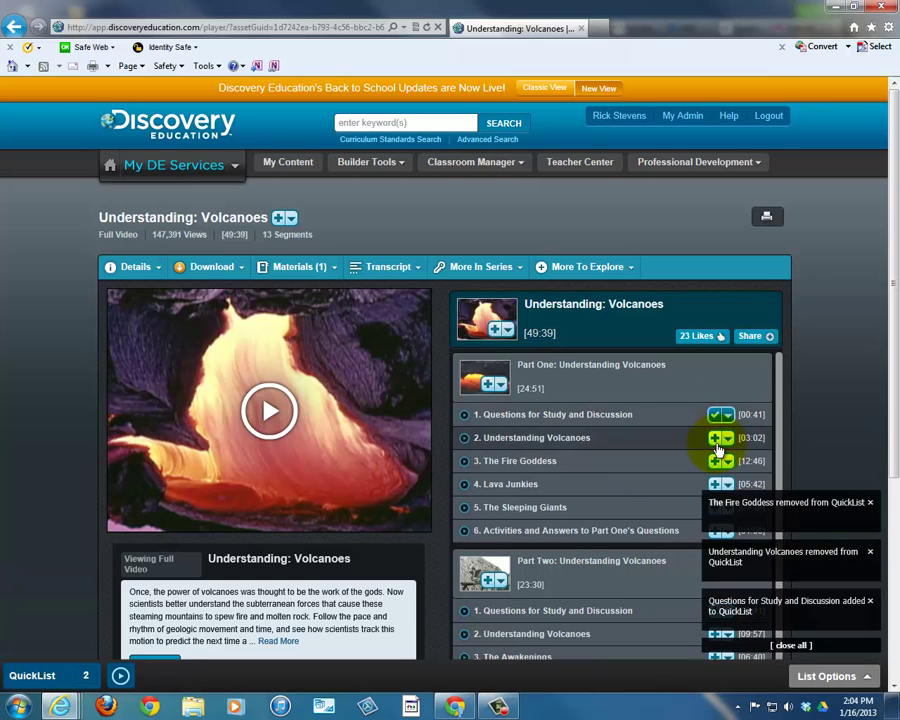
click(716, 461)
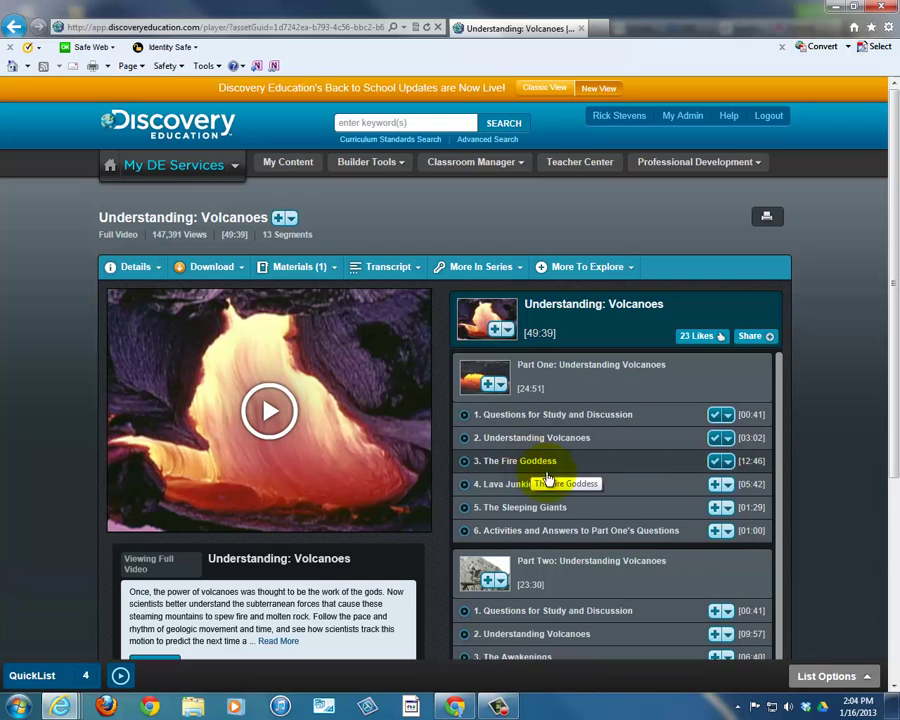
click(716, 484)
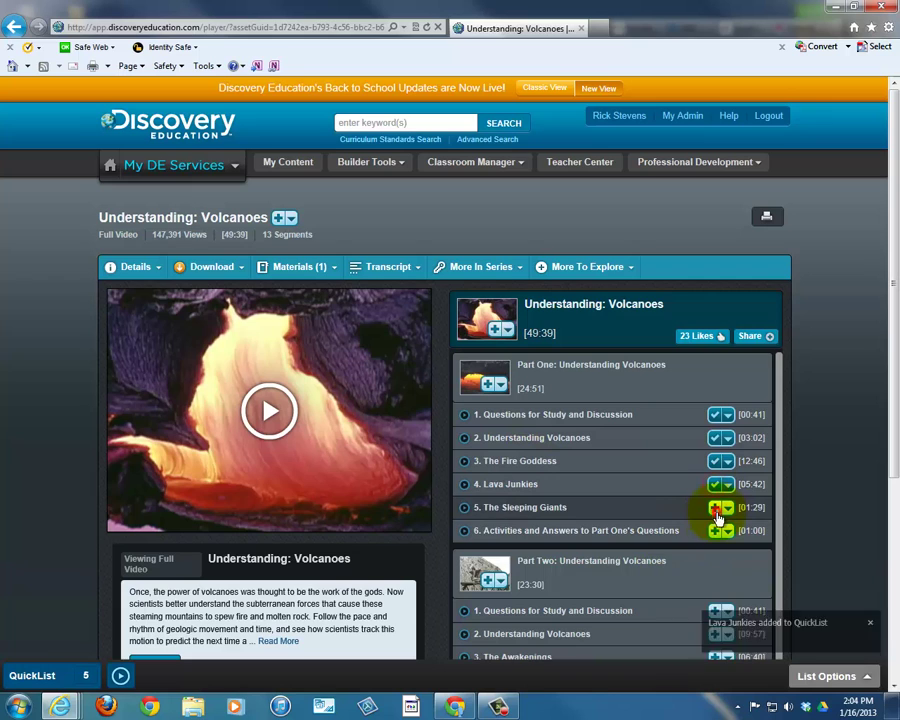
click(716, 507)
click(716, 530)
scroll(680, 512, down, 2)
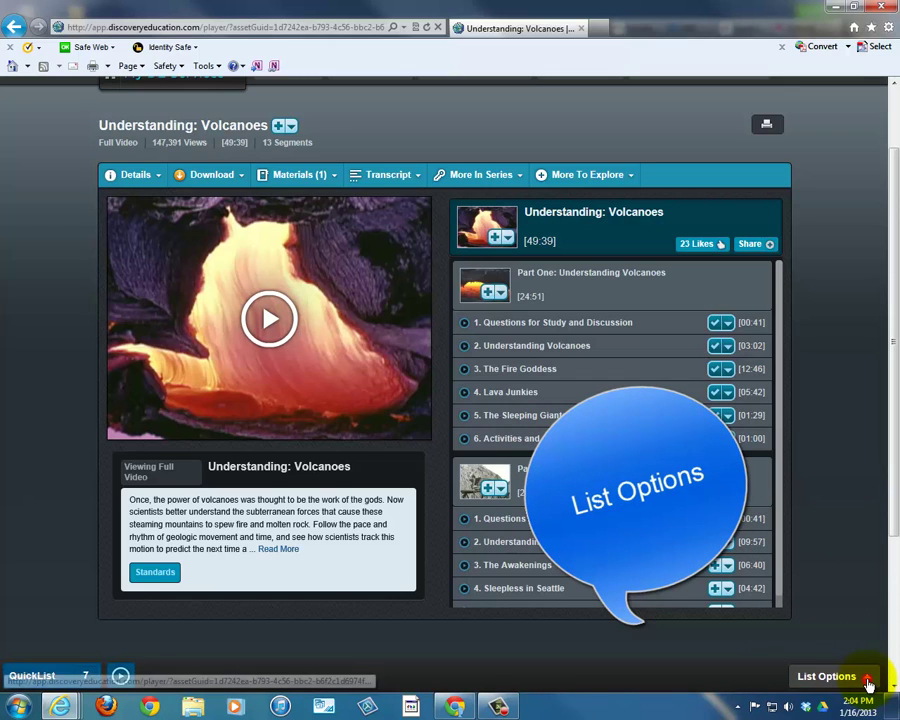
Add the seven QuickList items to My Content's Science > Volcanoes folder
click(867, 680)
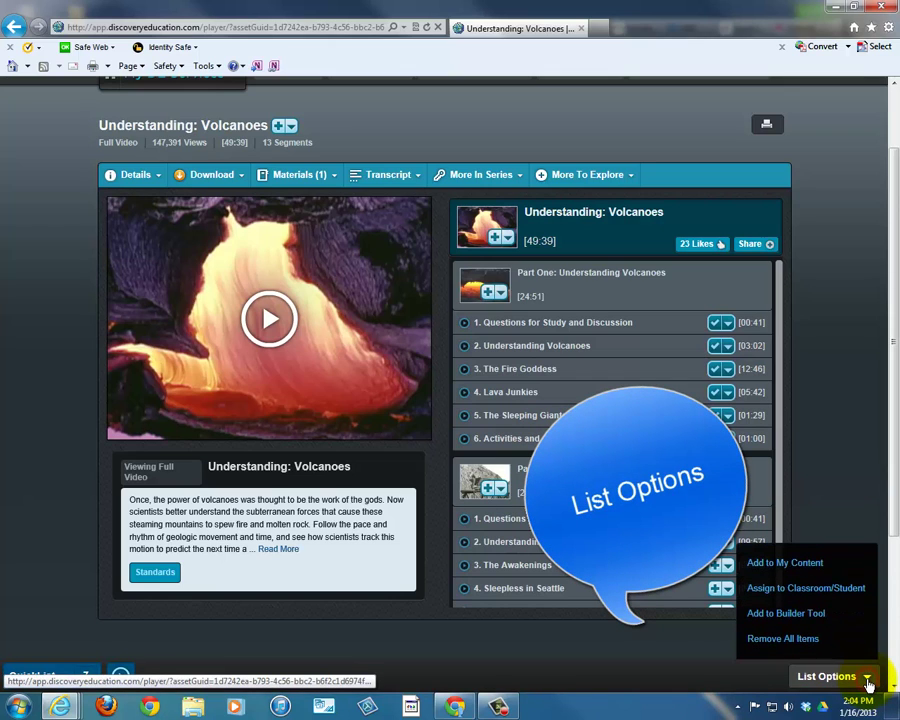
click(806, 565)
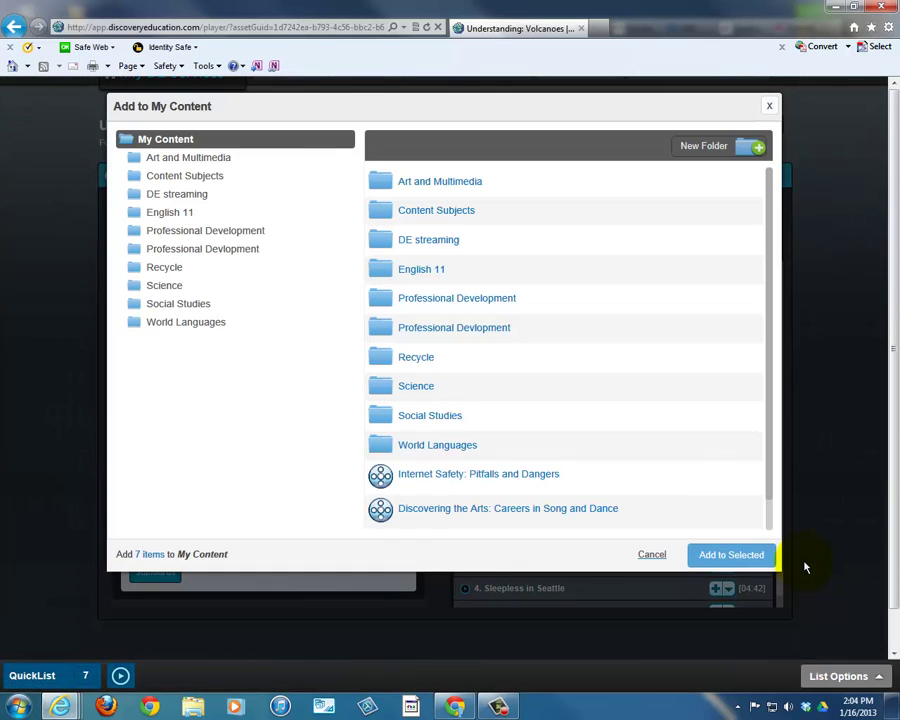
click(422, 396)
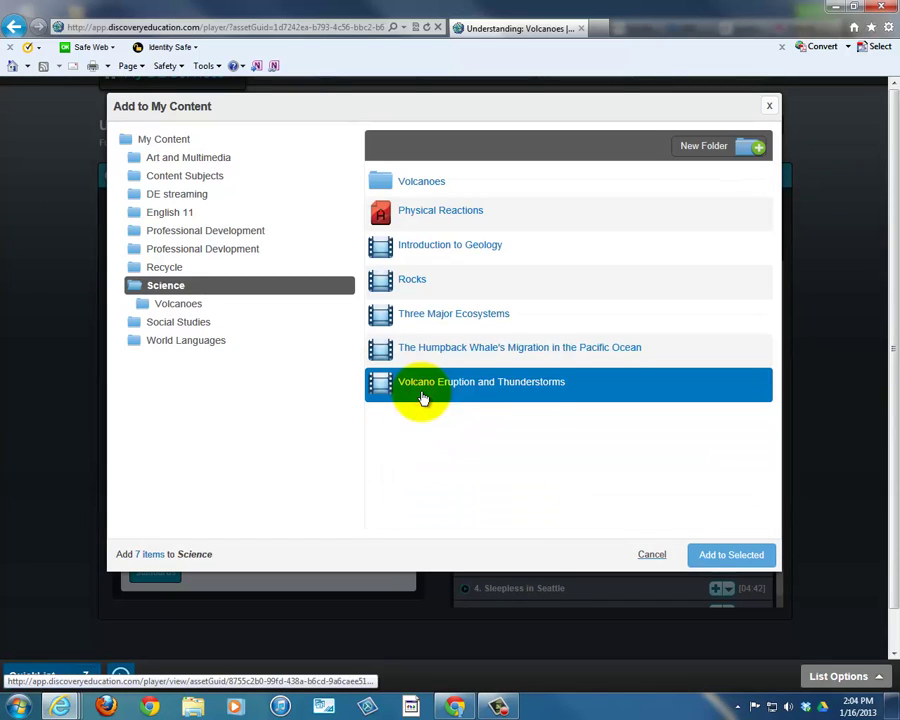
click(403, 188)
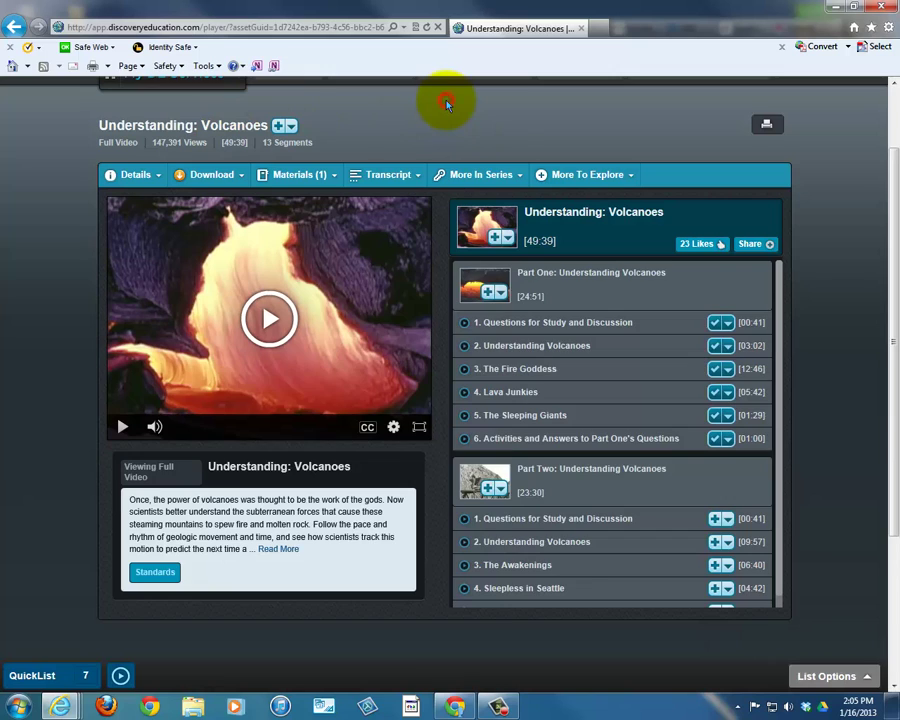
scroll(446, 100, up, 2)
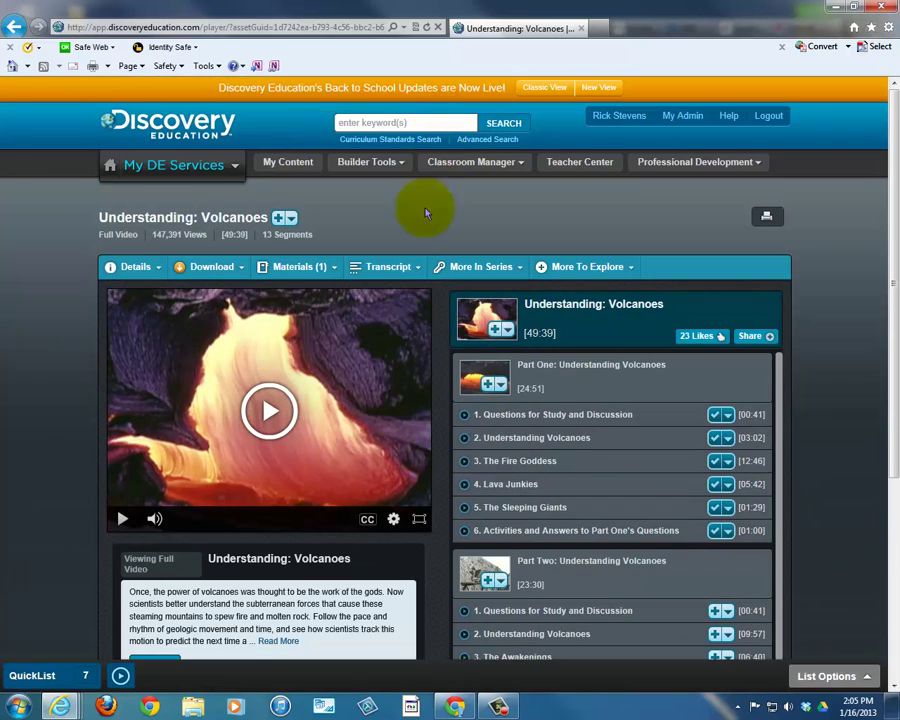
In My Content, open Science and then its Volcanoes subfolder to check the seven videos
click(291, 168)
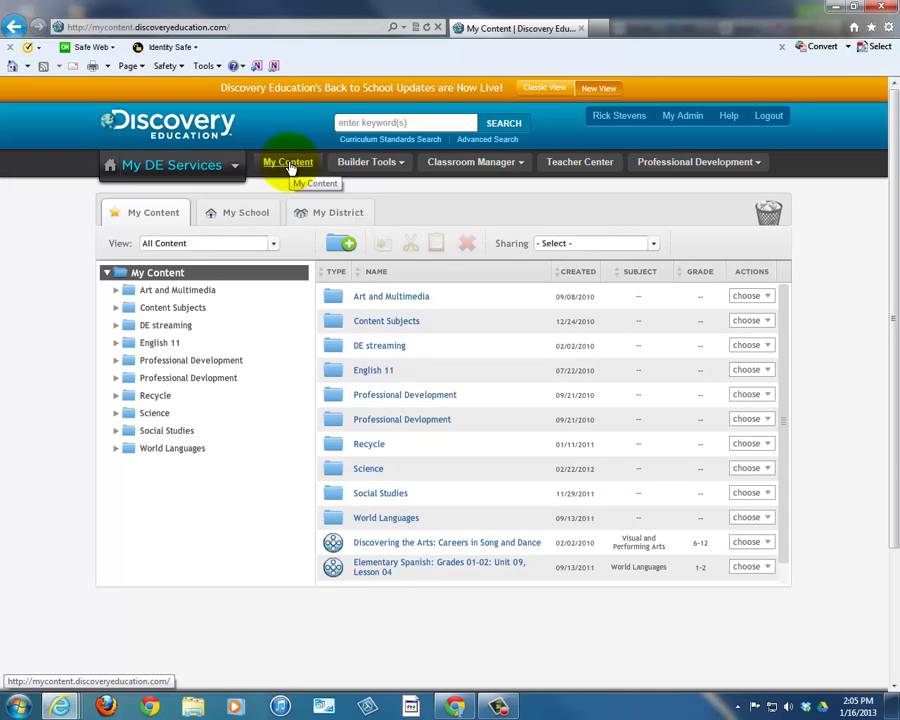
click(359, 470)
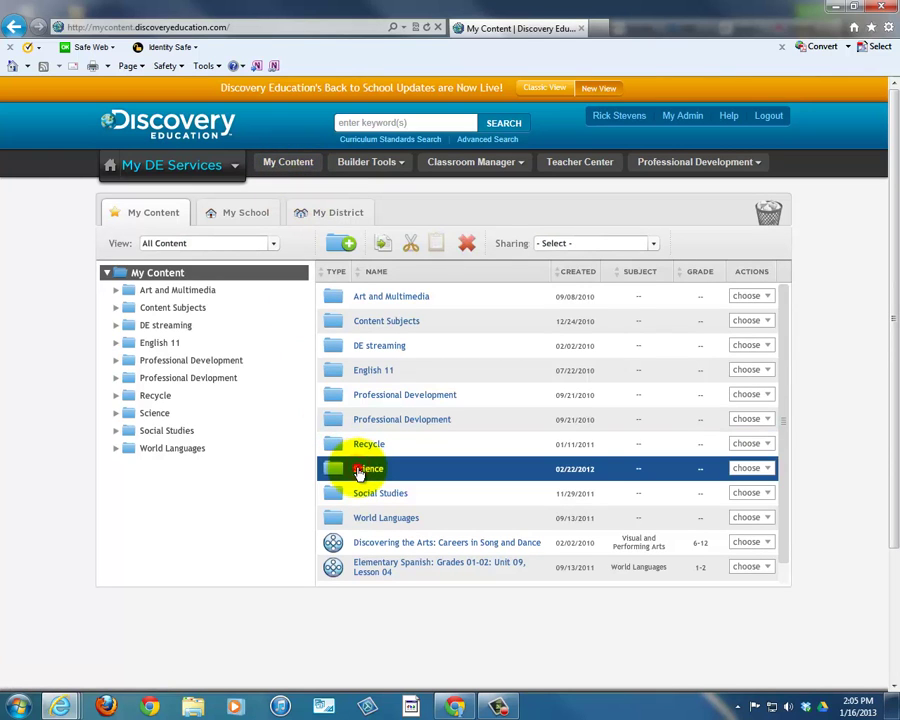
double_click(359, 471)
click(346, 300)
double_click(346, 300)
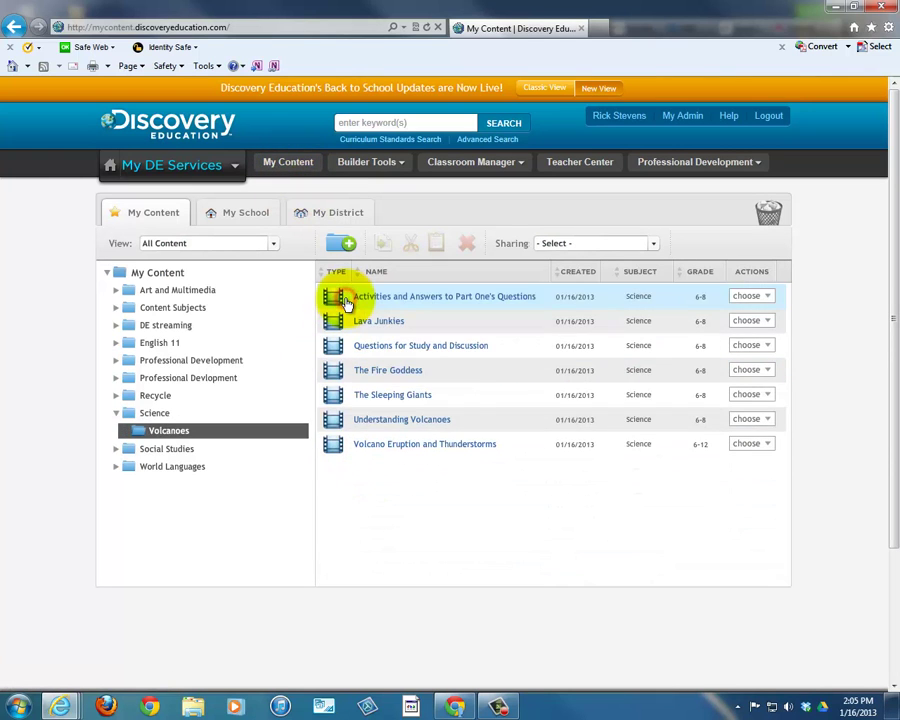